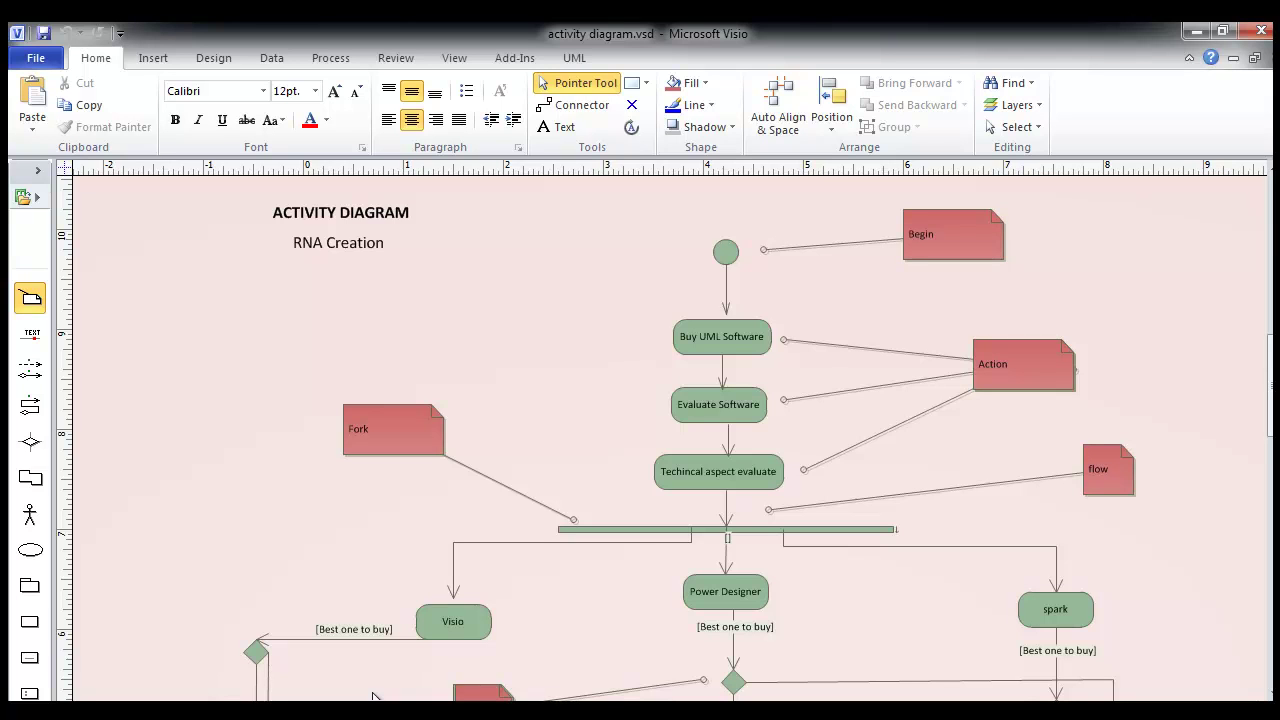
Expand the collapsed Shapes pane to reveal the UML 2.2 Symbols (Visio 2010) stencil
left_click(38, 170)
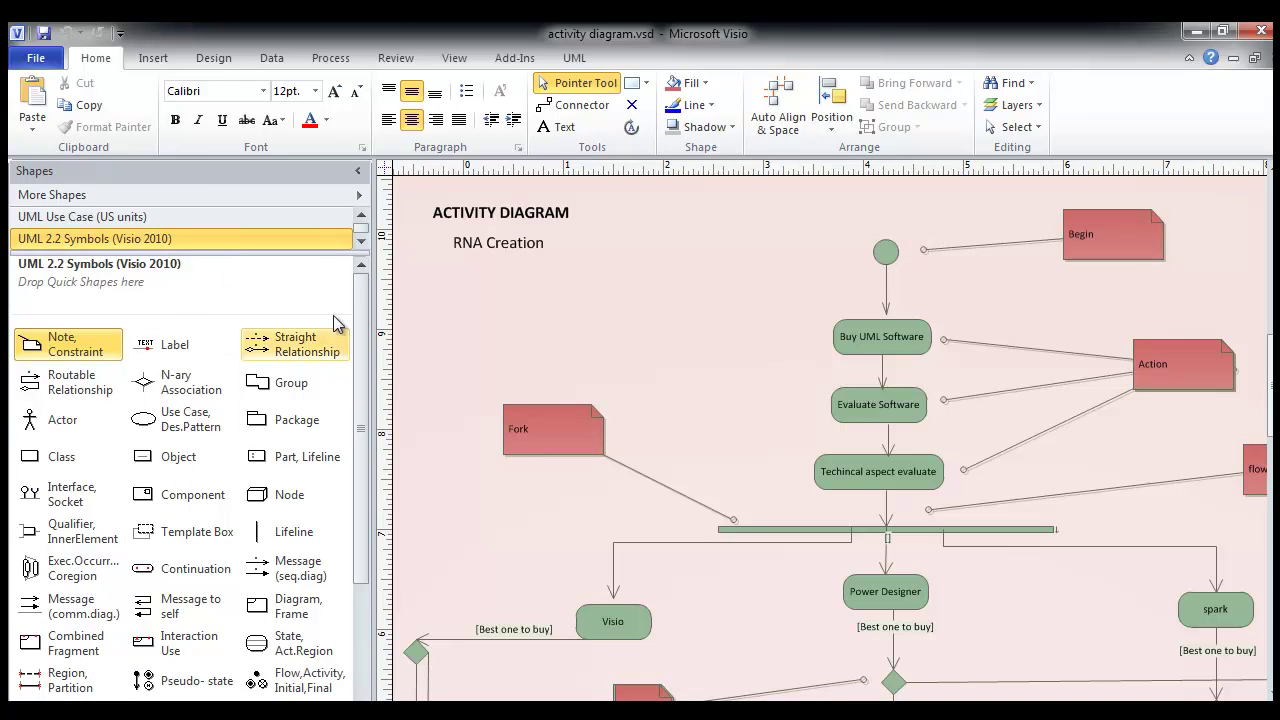
left_click_drag(366, 289, 290, 300)
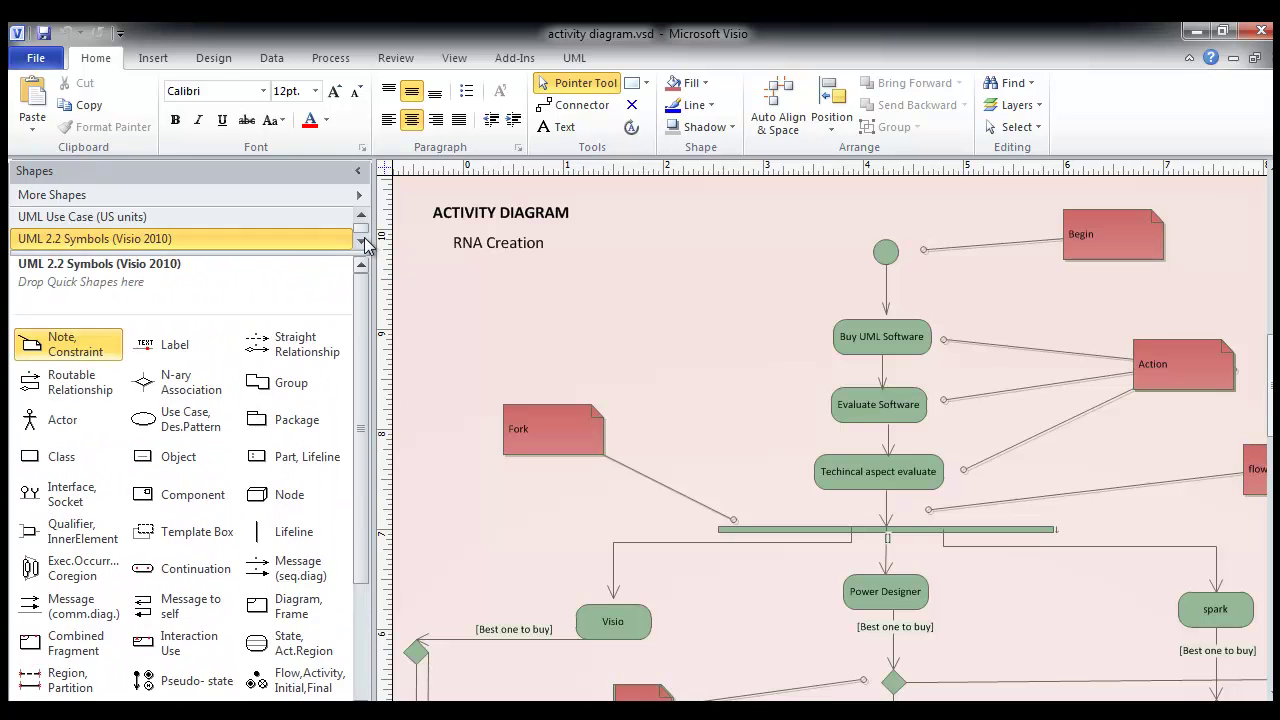
left_click(200, 218)
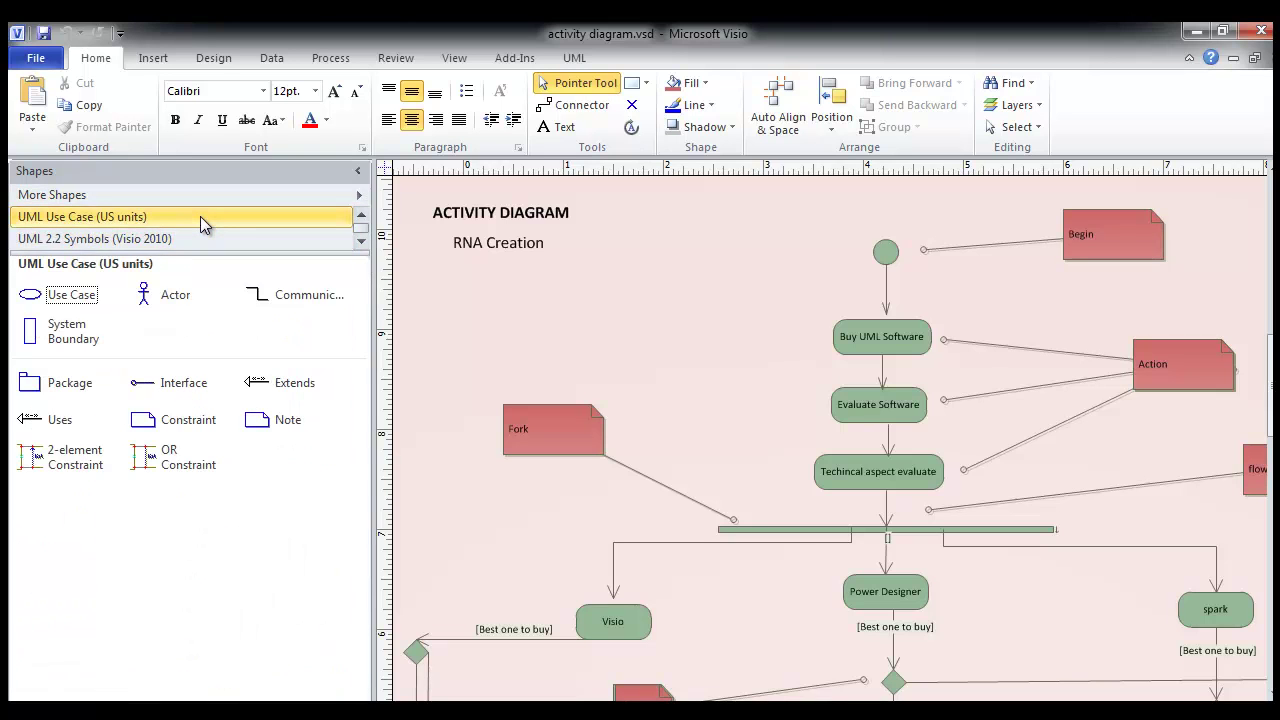
left_click(361, 215)
left_click(361, 215)
left_click(361, 215)
left_click(361, 215)
left_click(361, 215)
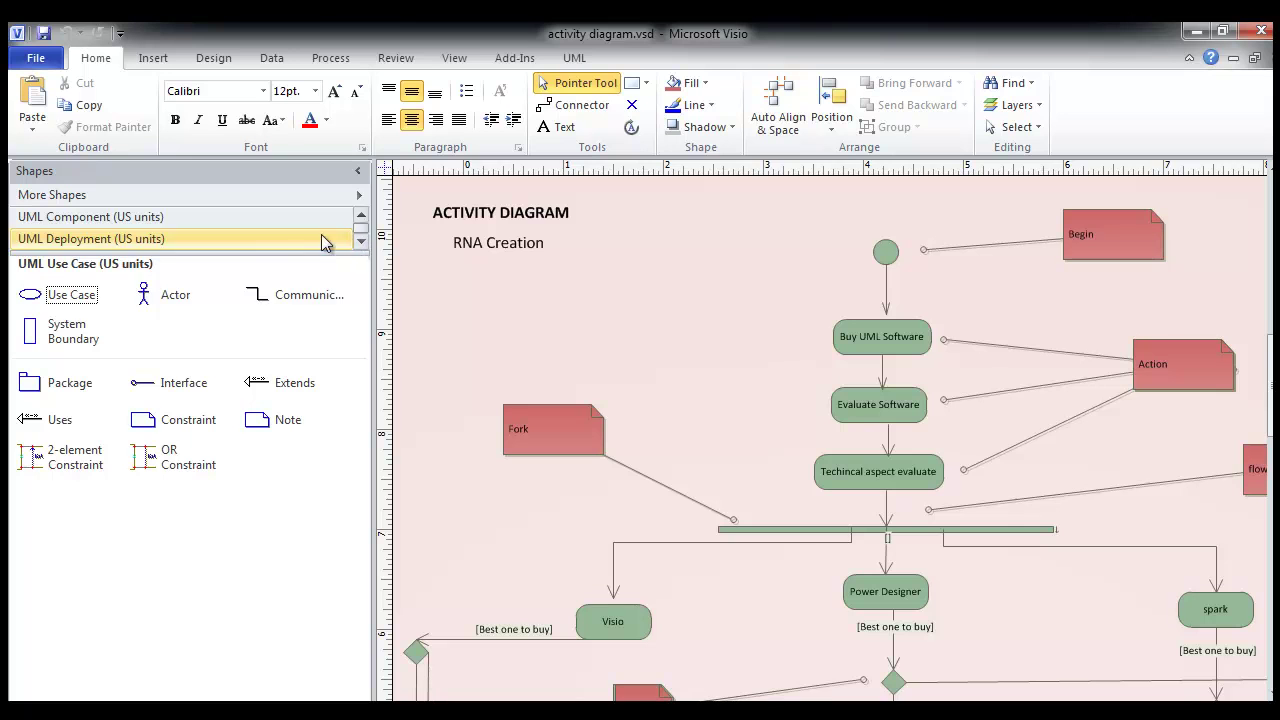
left_click(279, 238)
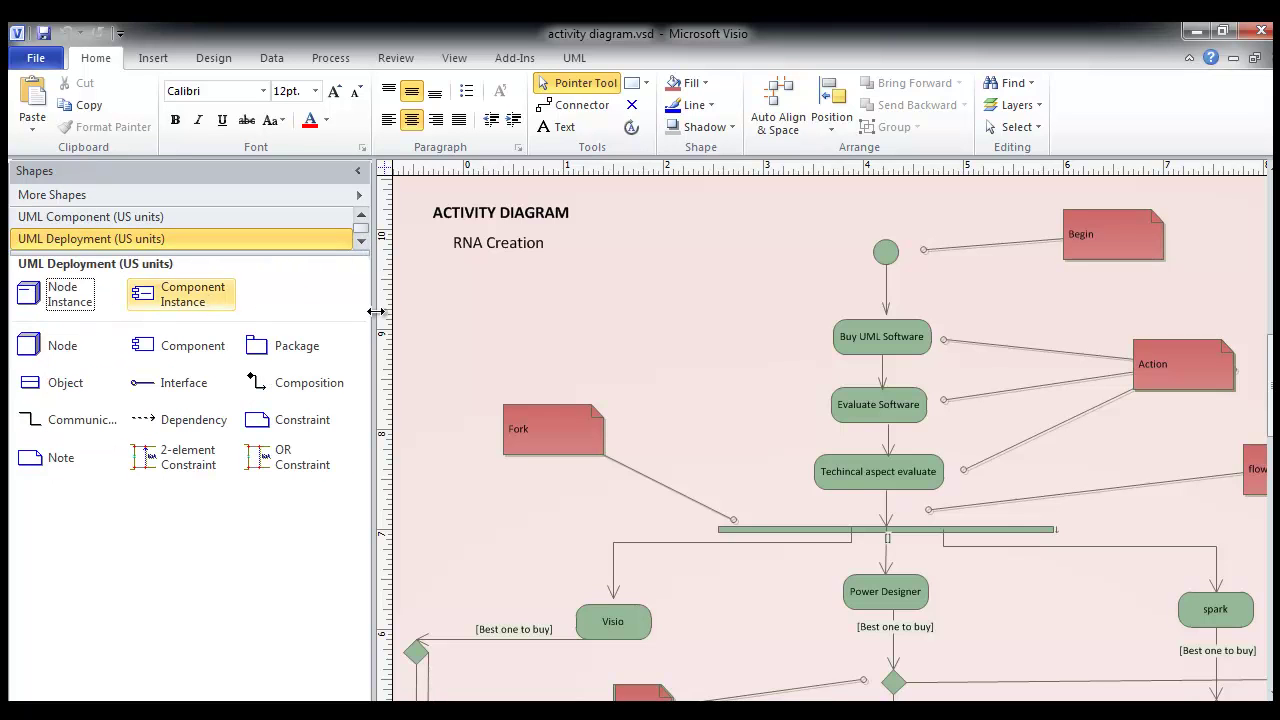
left_click(226, 219)
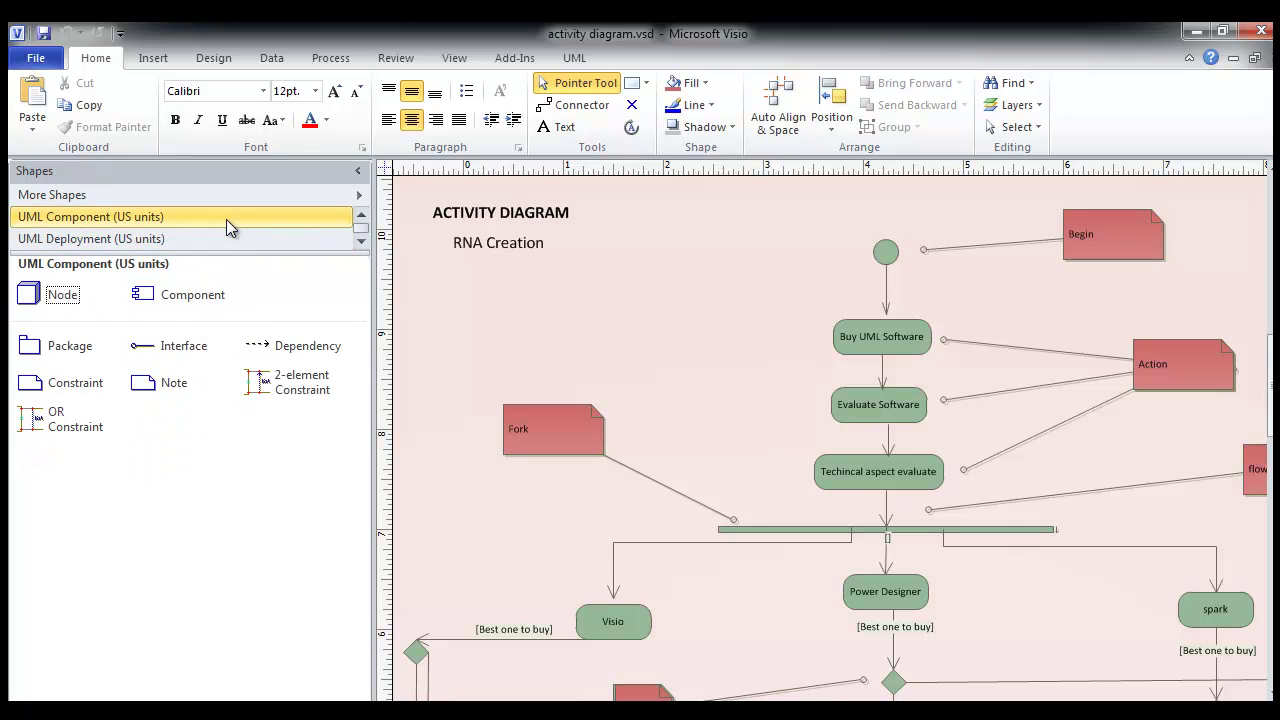
left_click(361, 241)
left_click(361, 241)
left_click(361, 241)
left_click(361, 241)
left_click(361, 241)
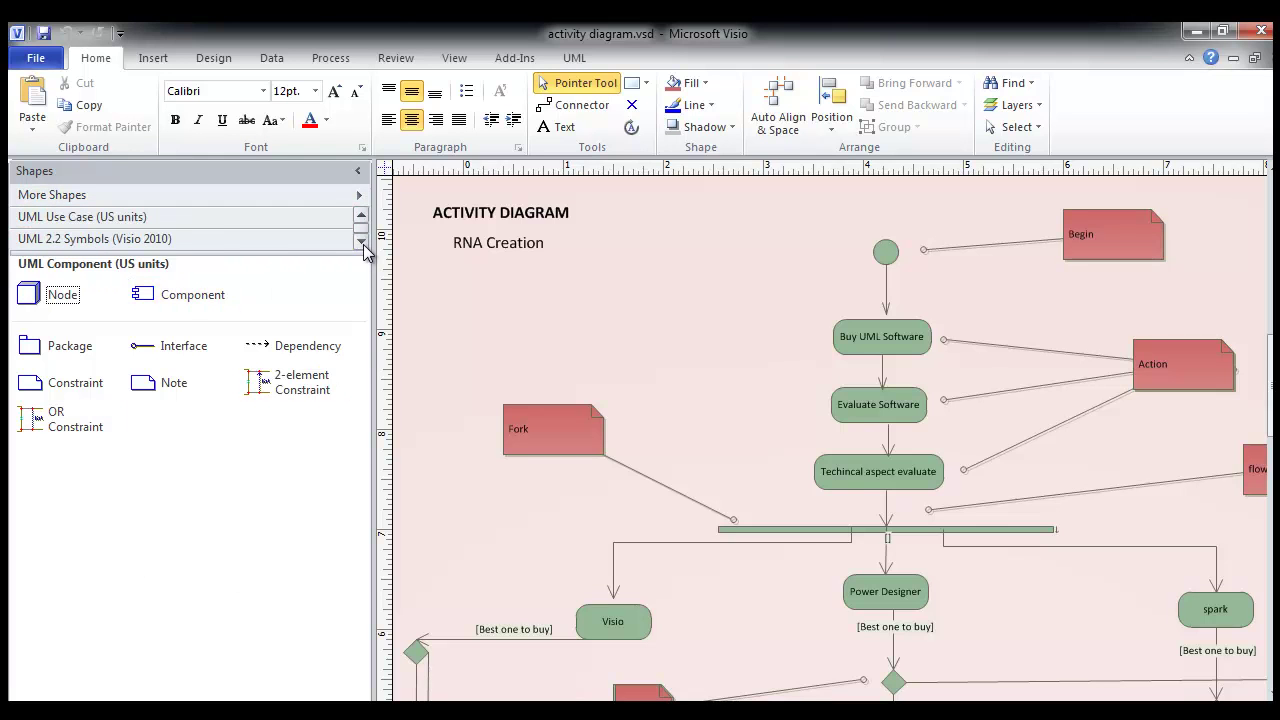
left_click(212, 240)
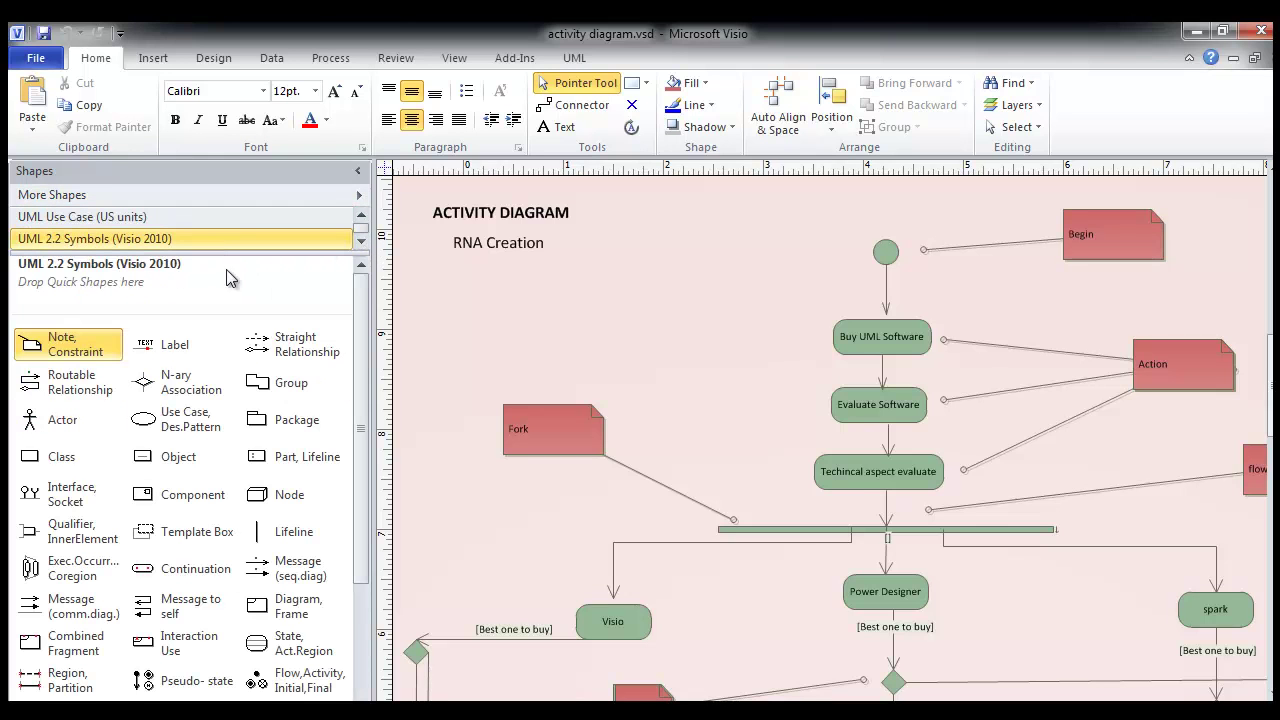
left_click(199, 218)
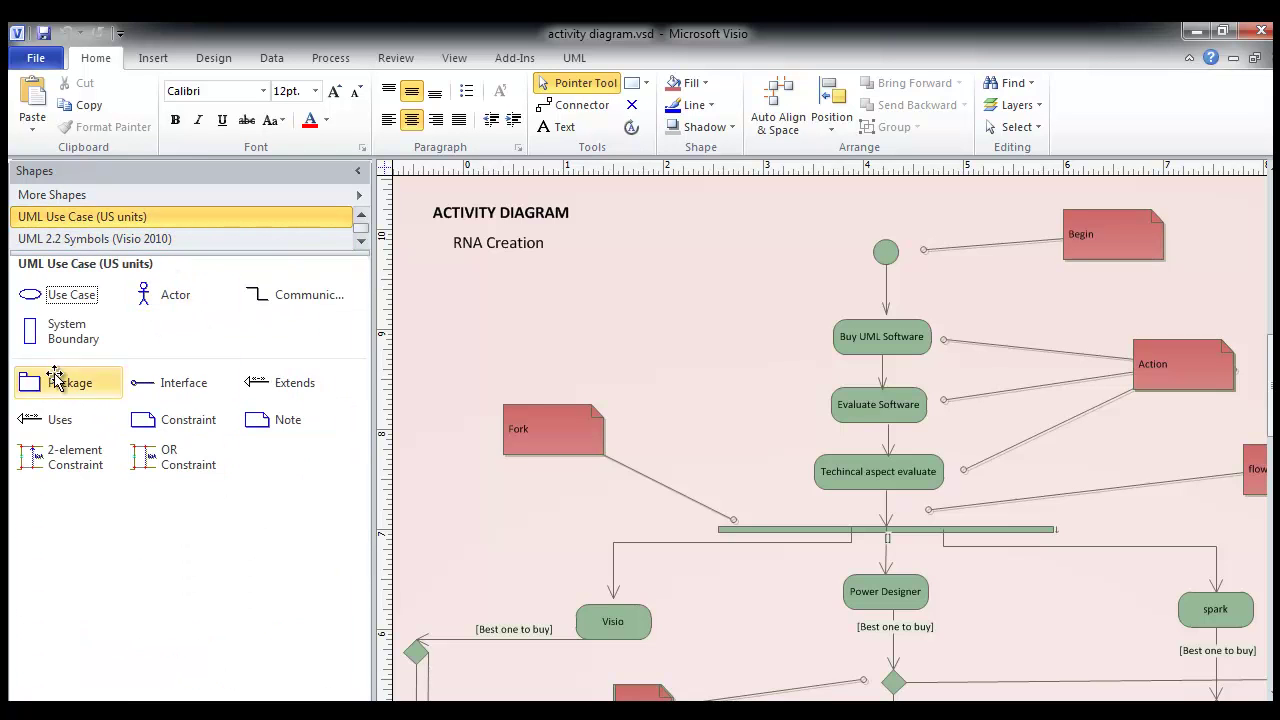
left_click(362, 218)
left_click(362, 218)
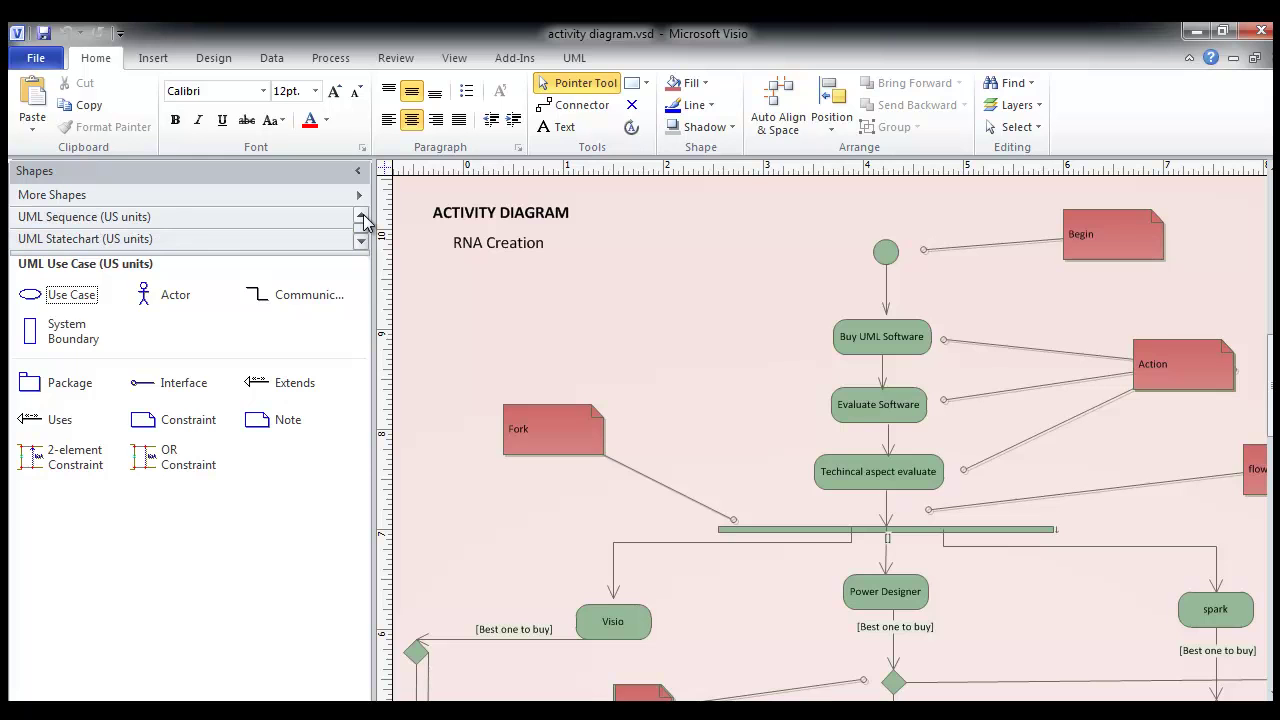
left_click(362, 218)
left_click(361, 243)
left_click(361, 243)
left_click(361, 243)
left_click(361, 243)
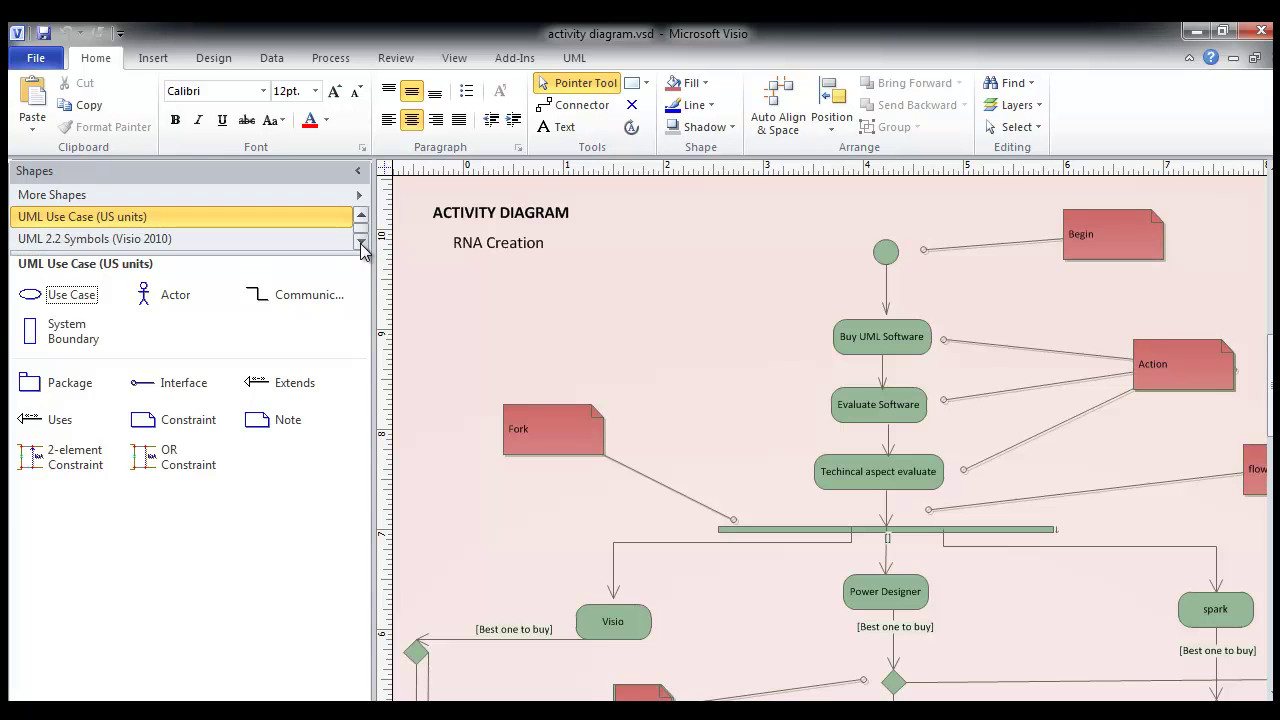
left_click(212, 239)
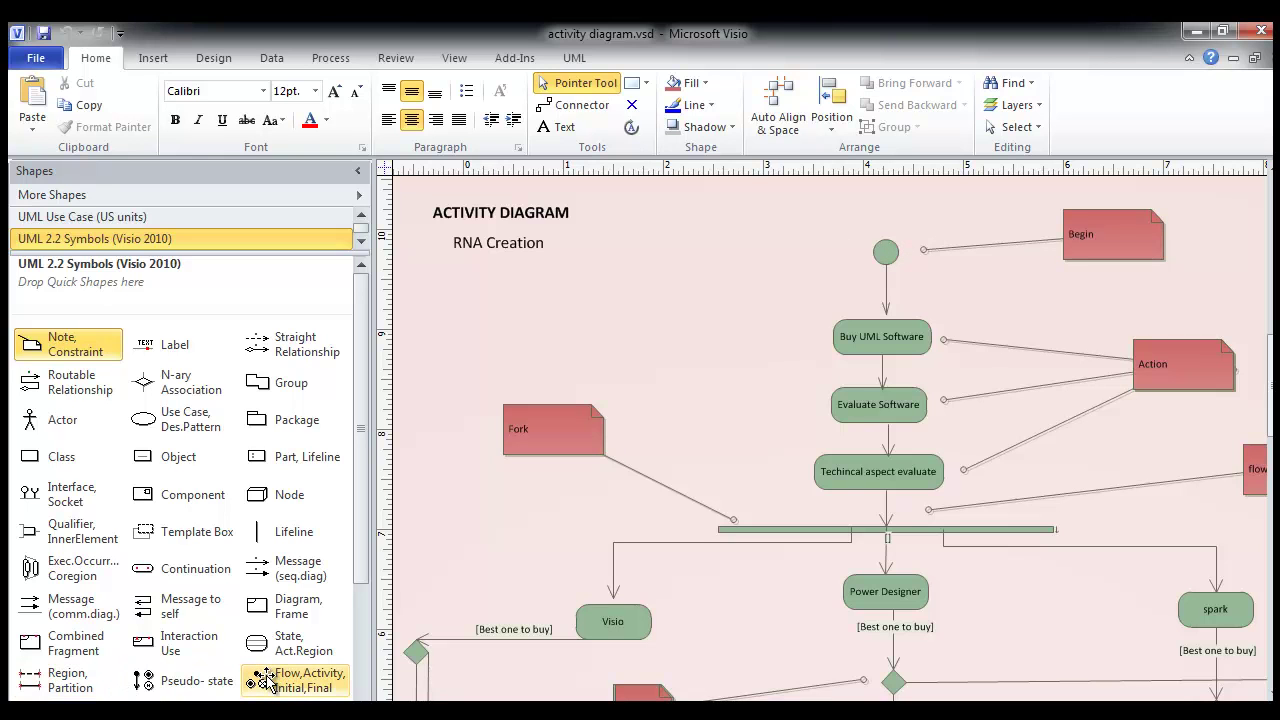
left_click_drag(265, 680, 654, 260)
right_click(656, 262)
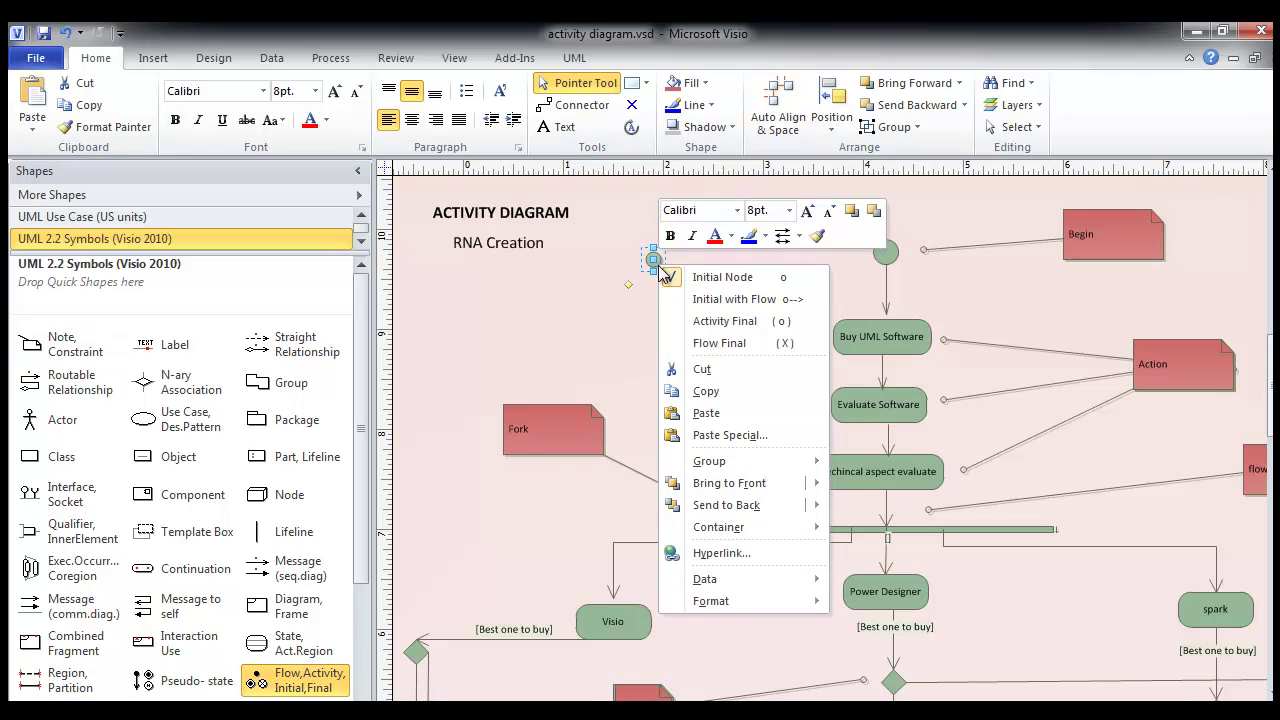
left_click(722, 344)
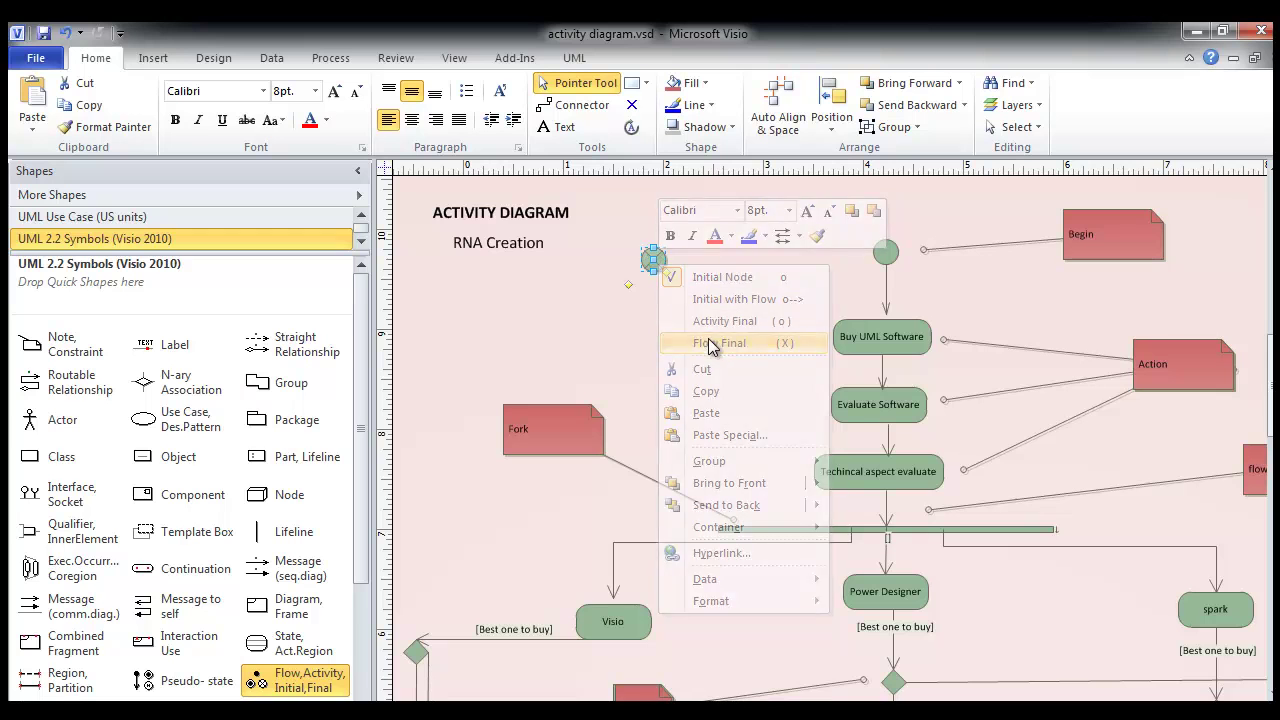
right_click(652, 257)
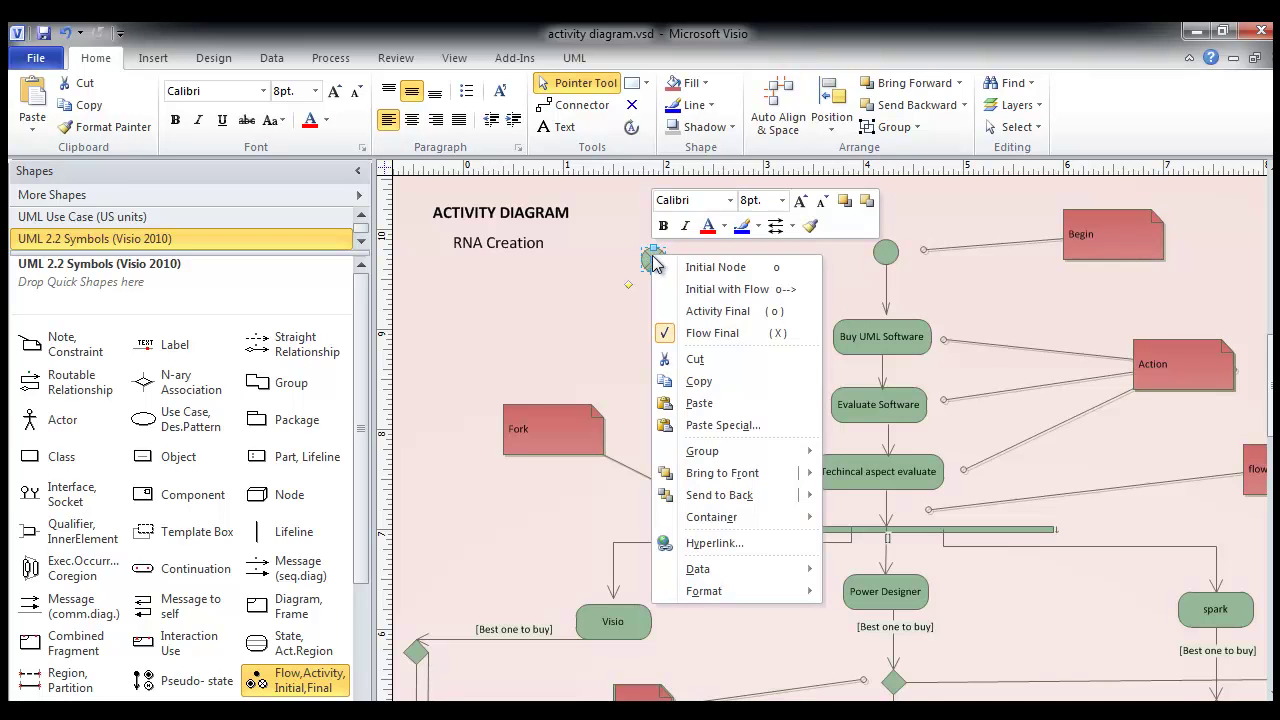
left_click(705, 311)
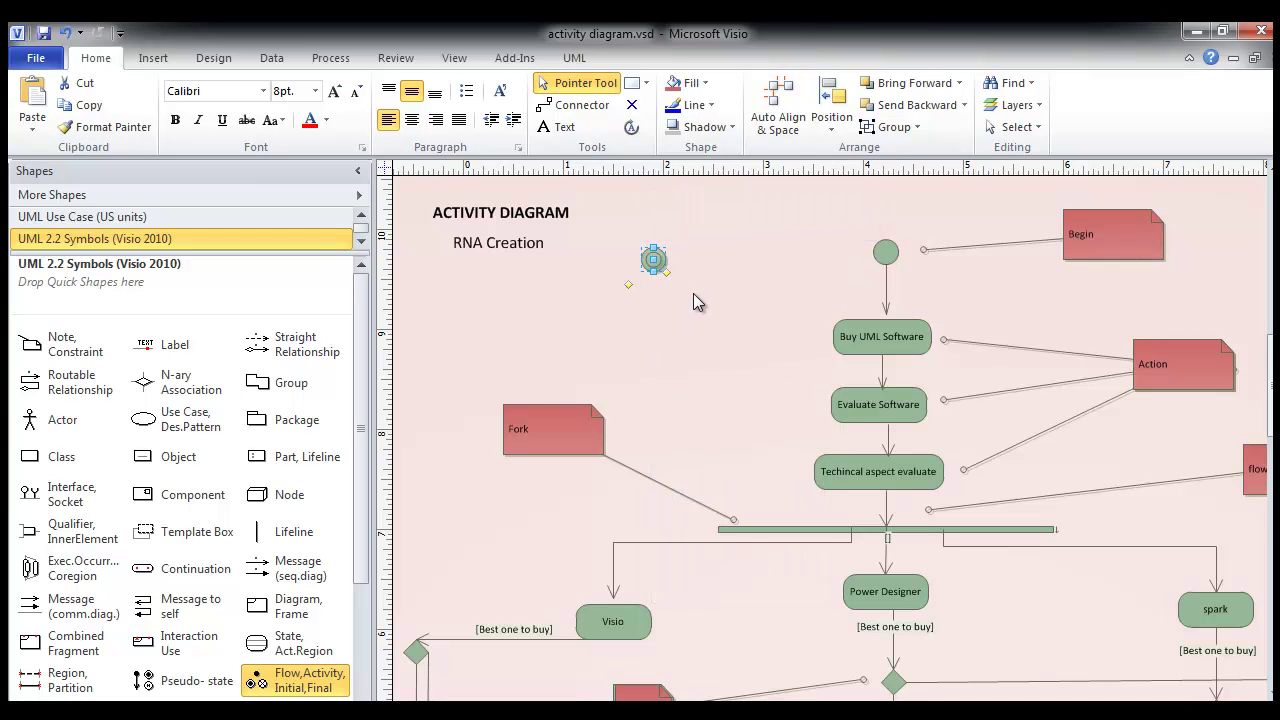
left_click(690, 290)
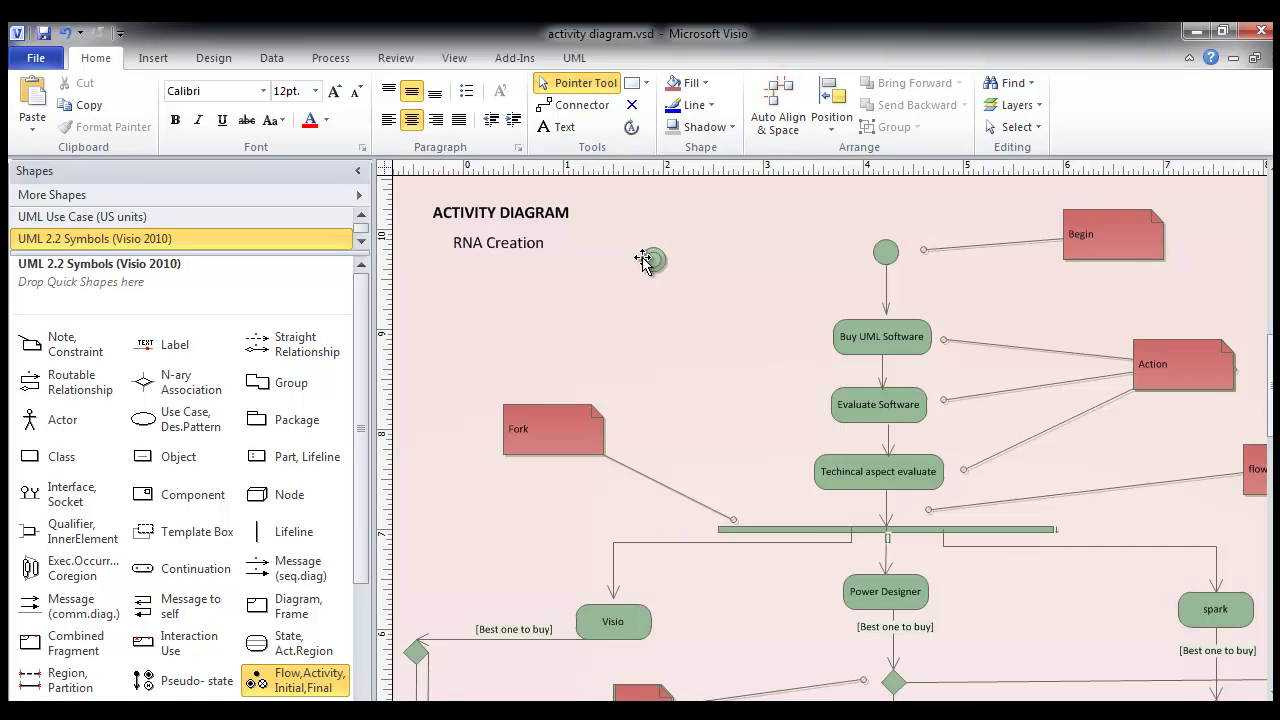
right_click(650, 258)
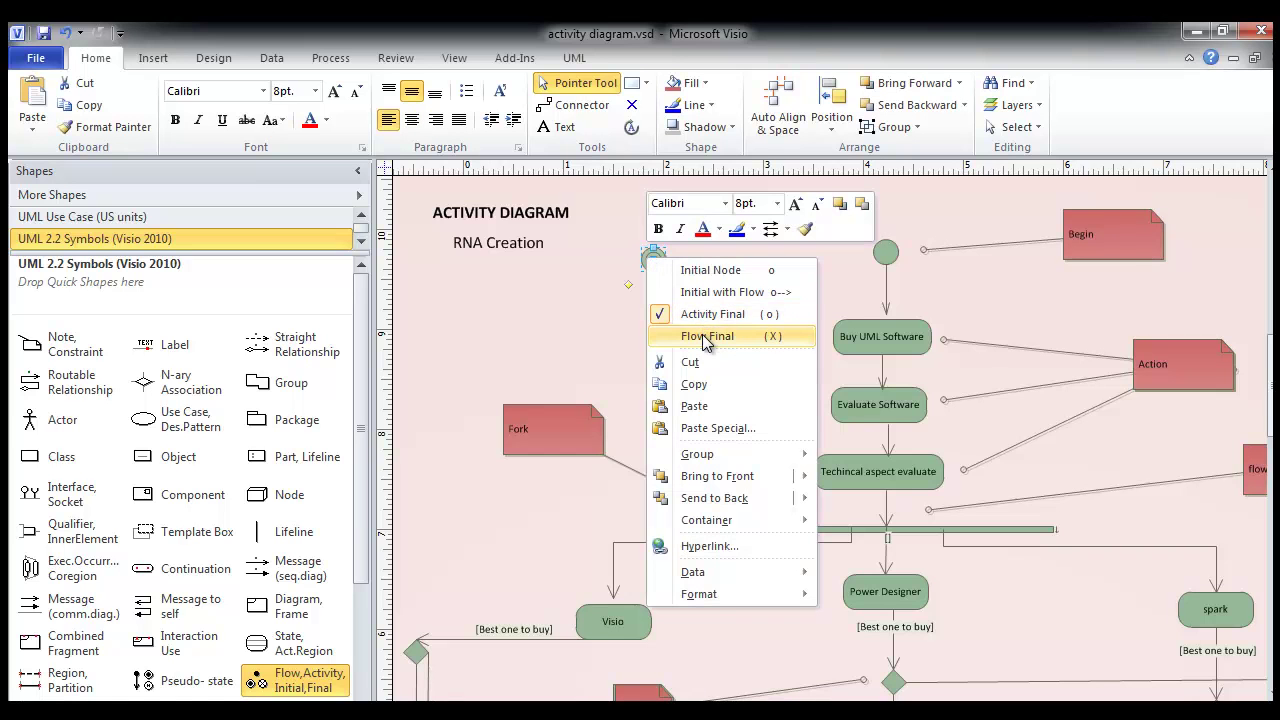
left_click(653, 266)
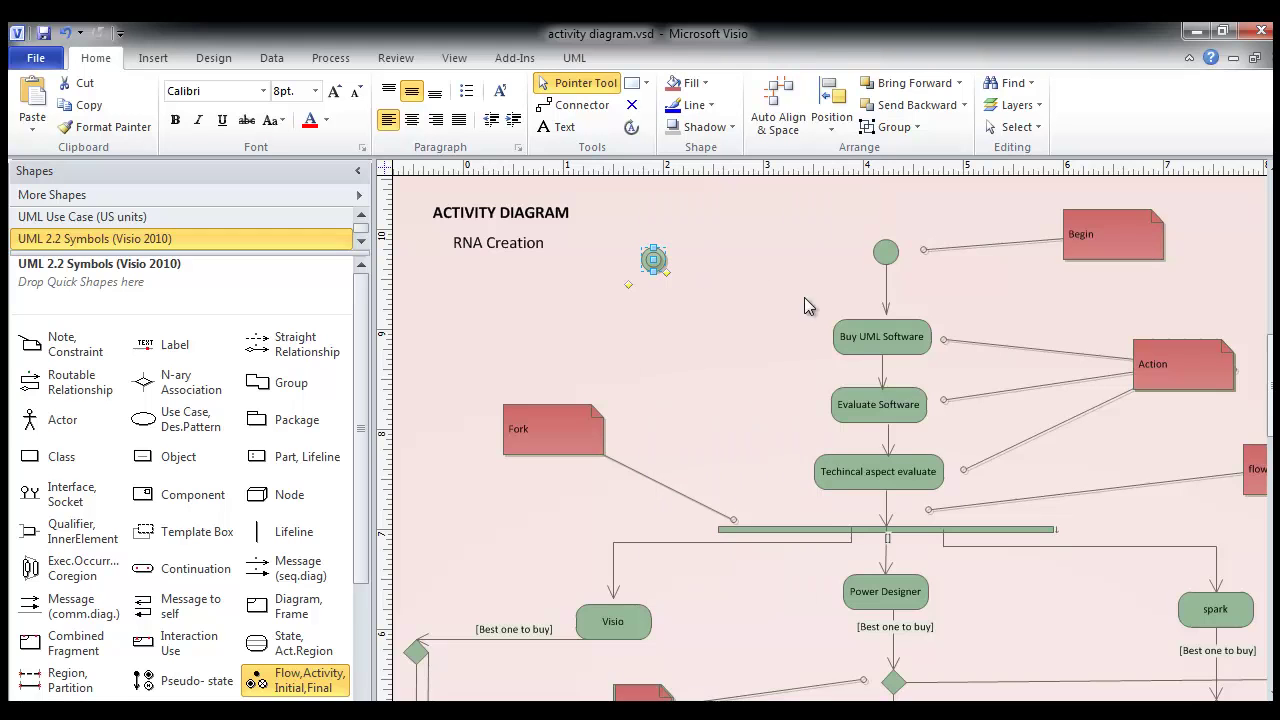
right_click(651, 265)
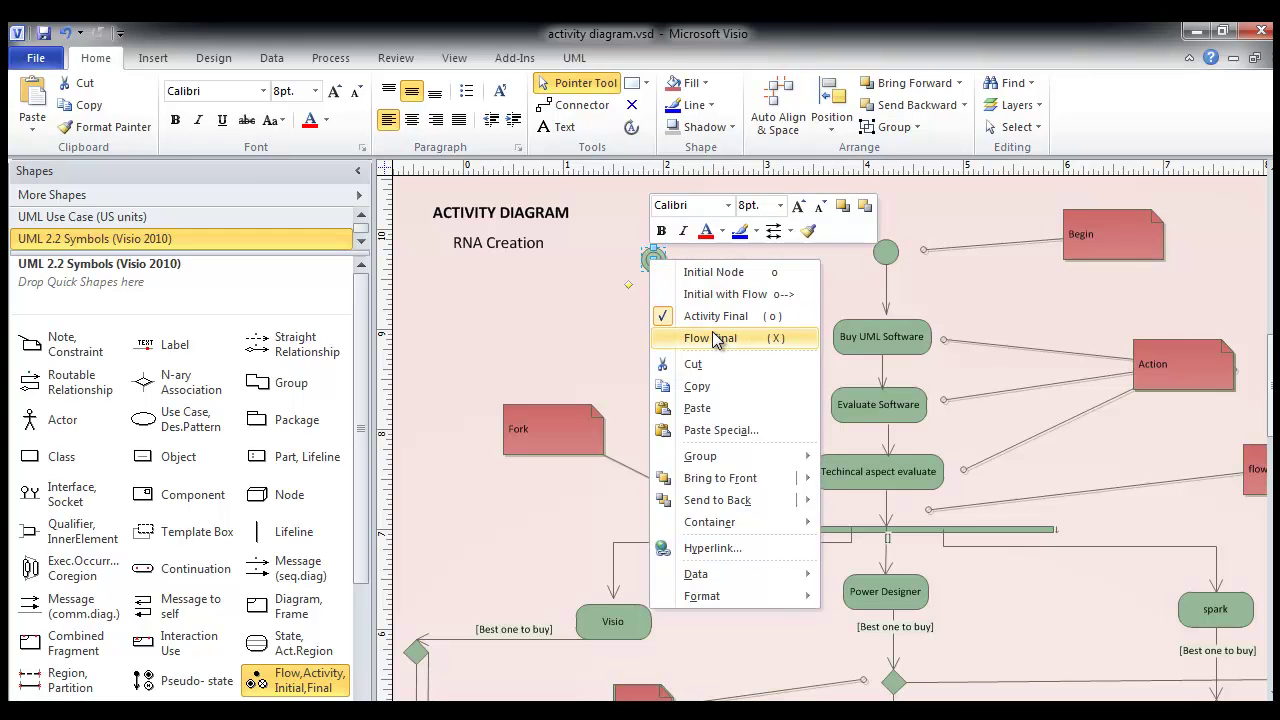
left_click(717, 338)
left_click(681, 318)
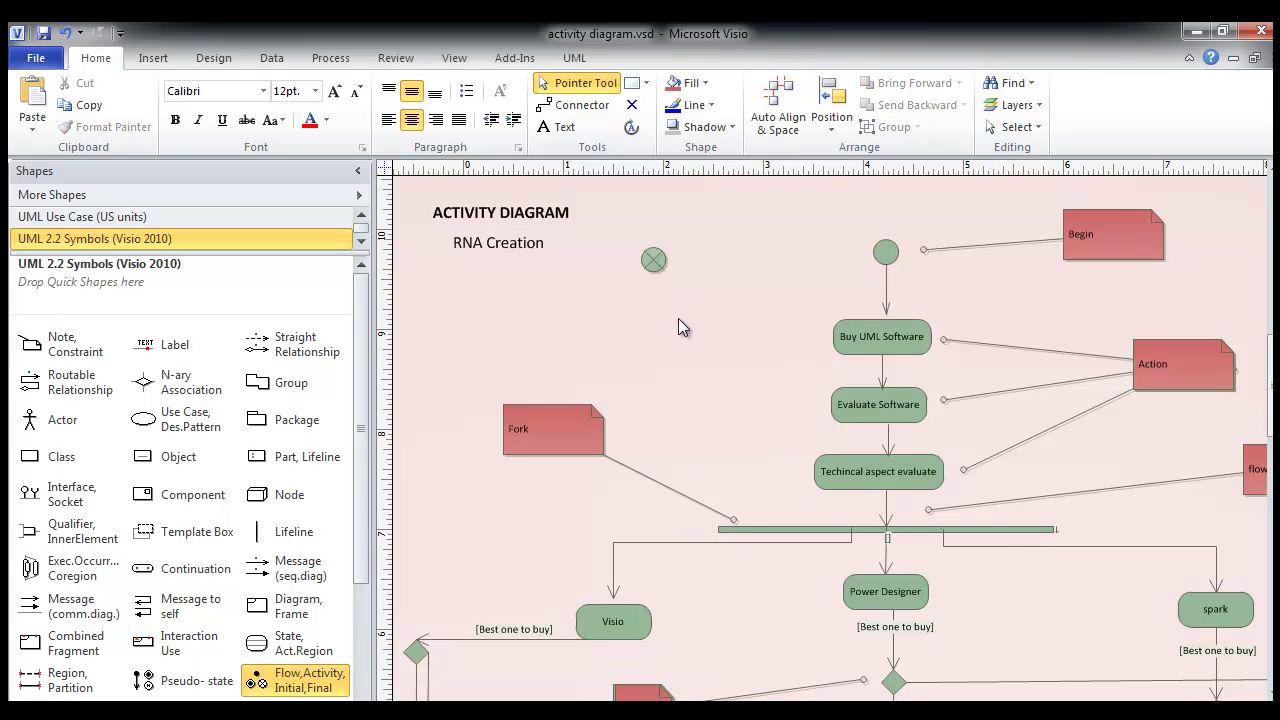
left_click_drag(1260, 369, 1250, 505)
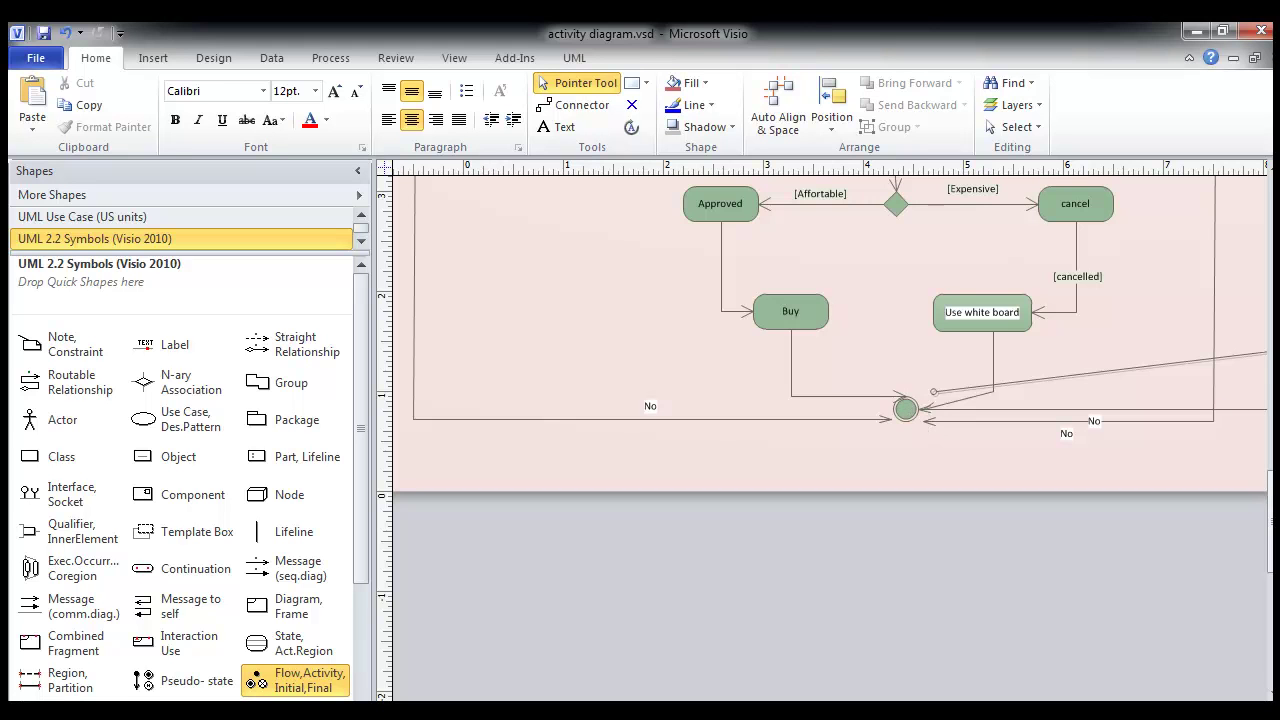
scroll(830, 440, "up", 10)
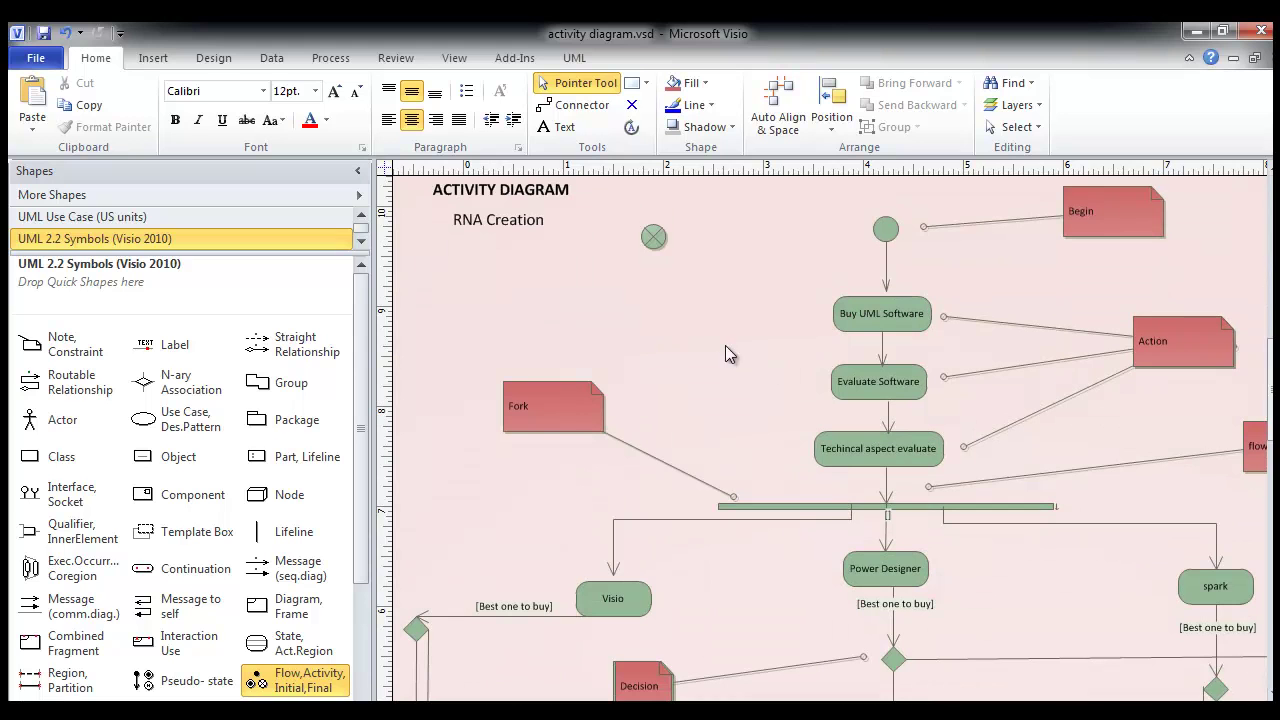
right_click(656, 241)
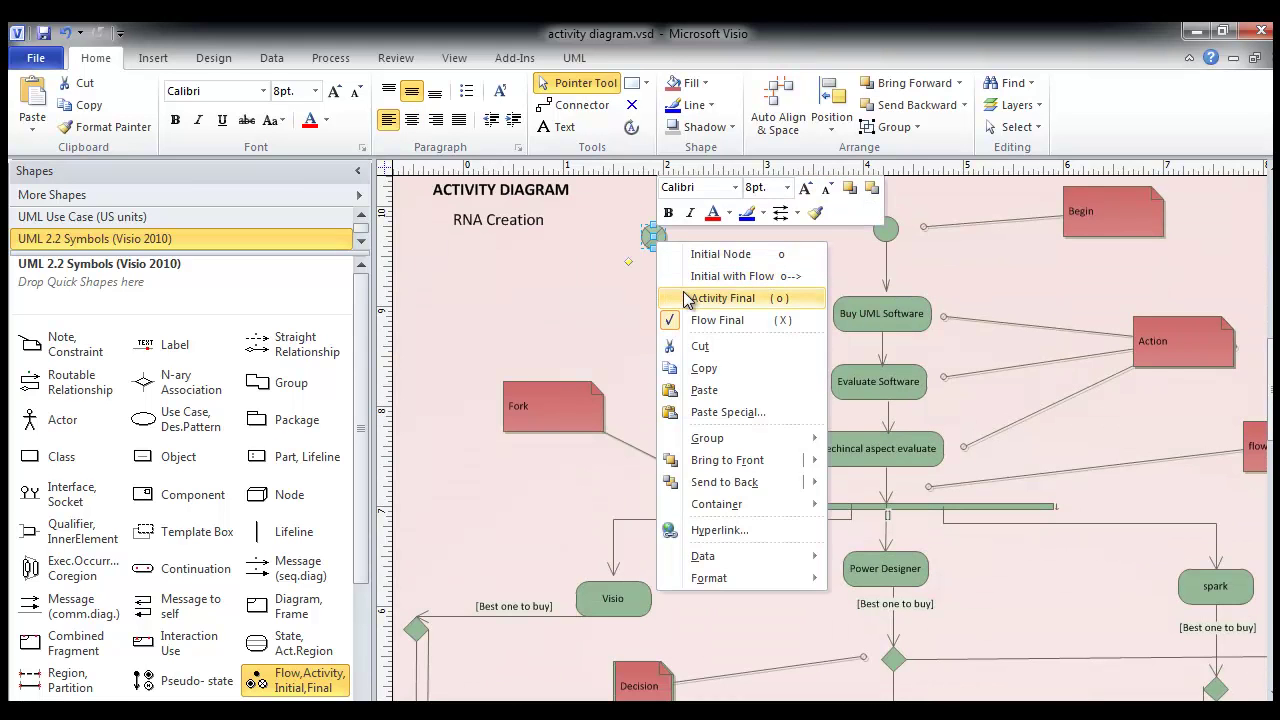
left_click(688, 298)
left_click(665, 267)
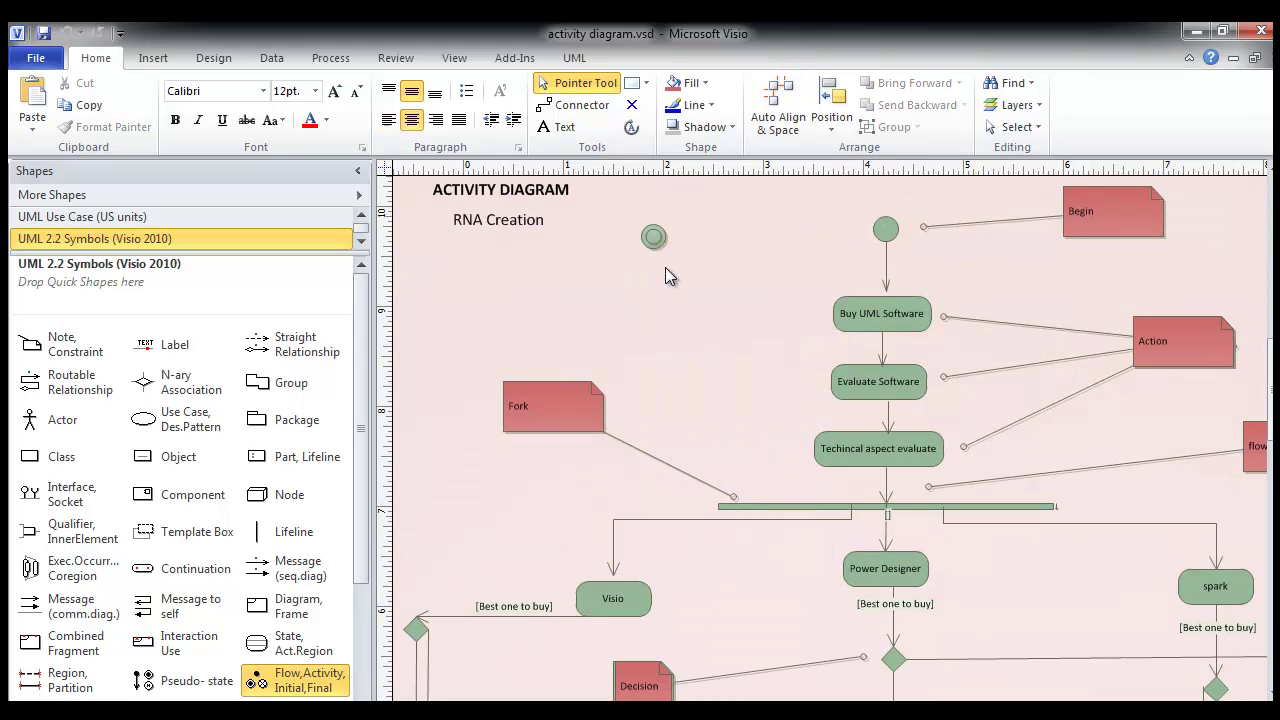
left_click(655, 235)
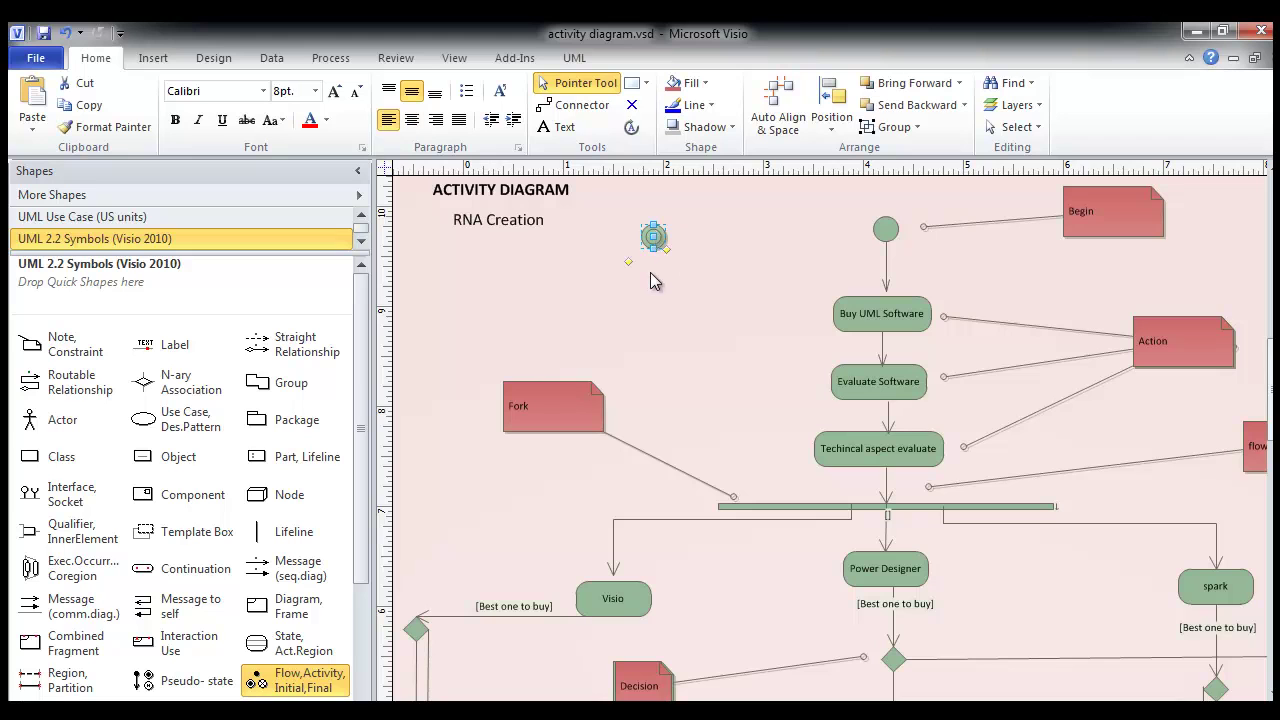
key("Delete")
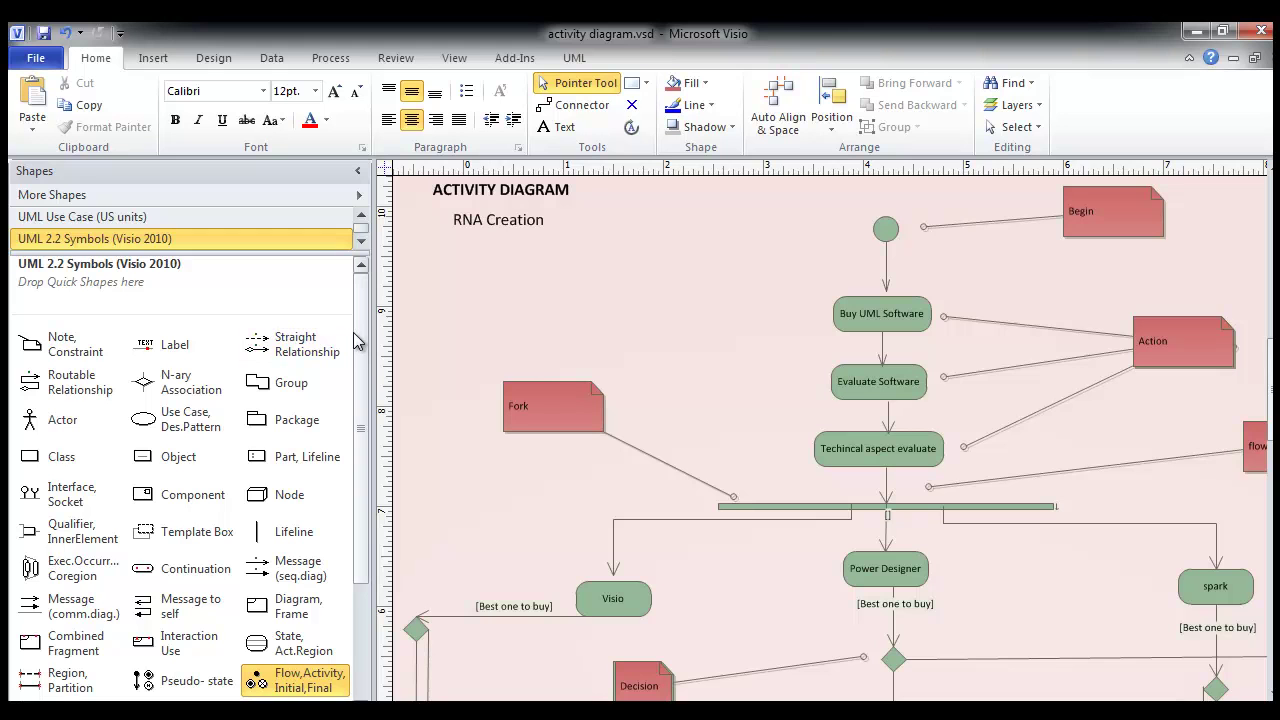
Place a sample Action shape to the left of Buy UML Software
left_click_drag(360, 337, 340, 450)
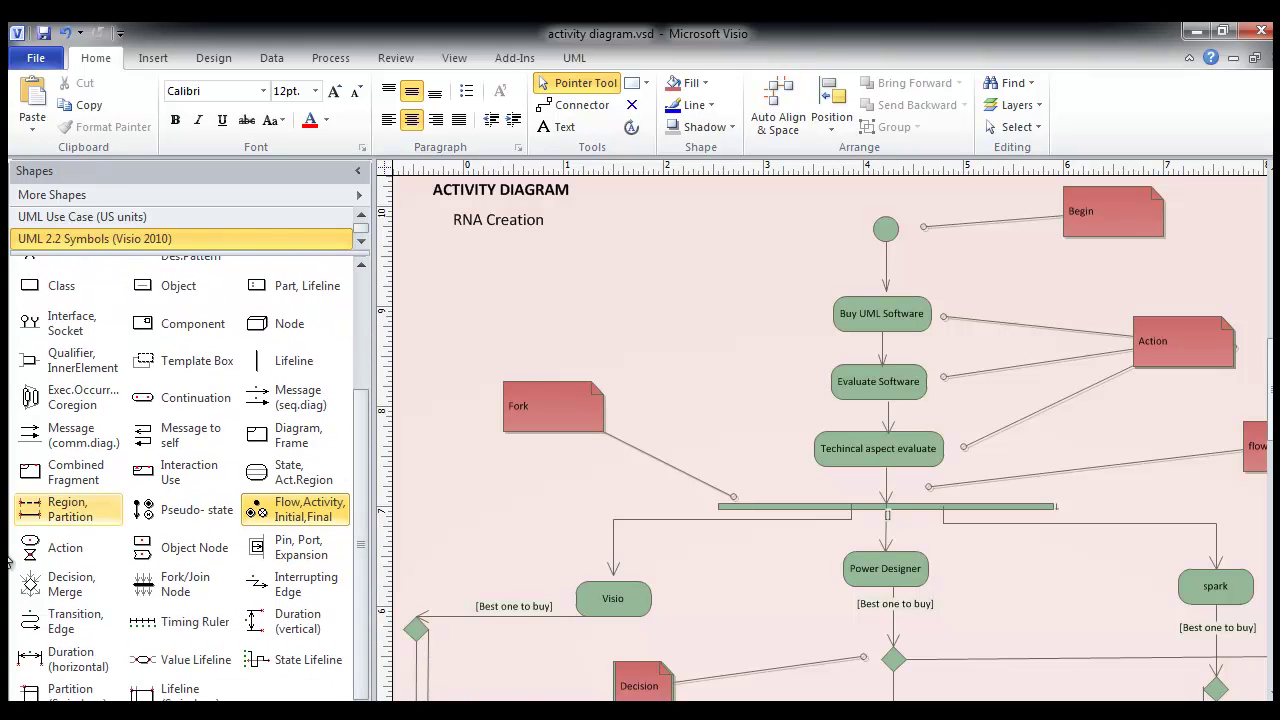
left_click(62, 552)
left_click_drag(62, 560, 564, 306)
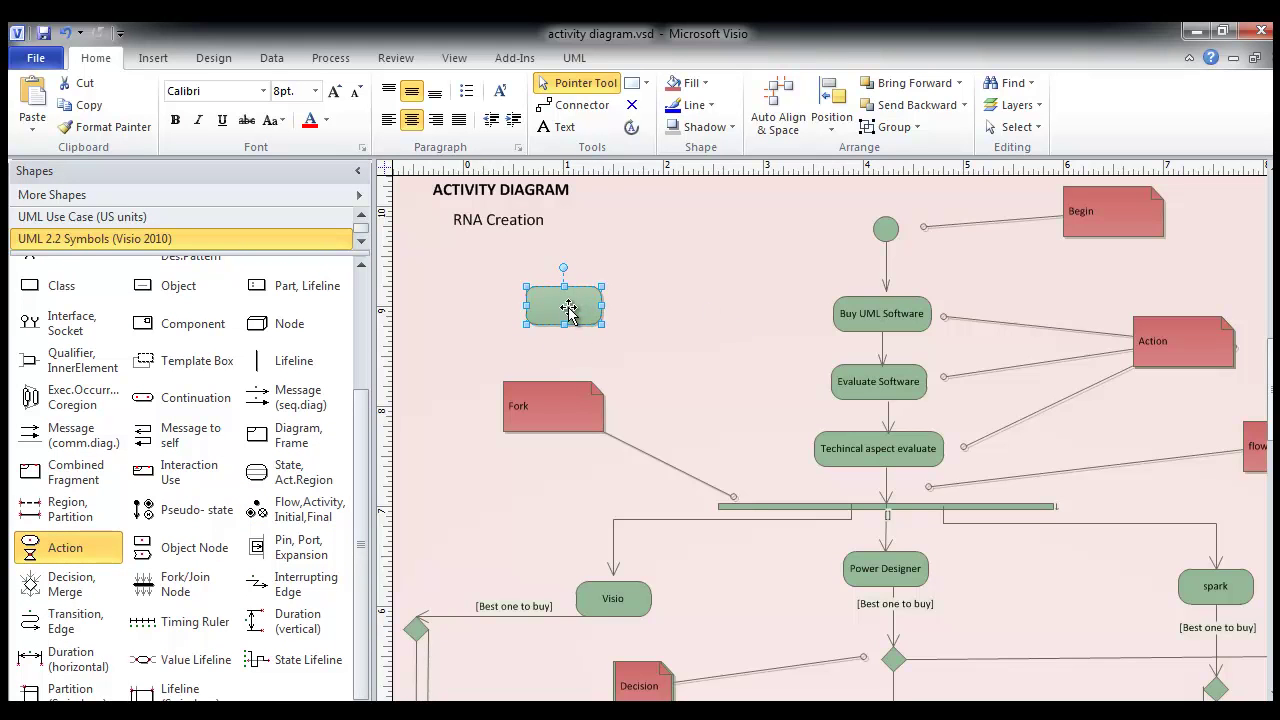
Delete that sample Action shape, declining to edit the read-only stencil
left_click_drag(567, 310, 96, 530)
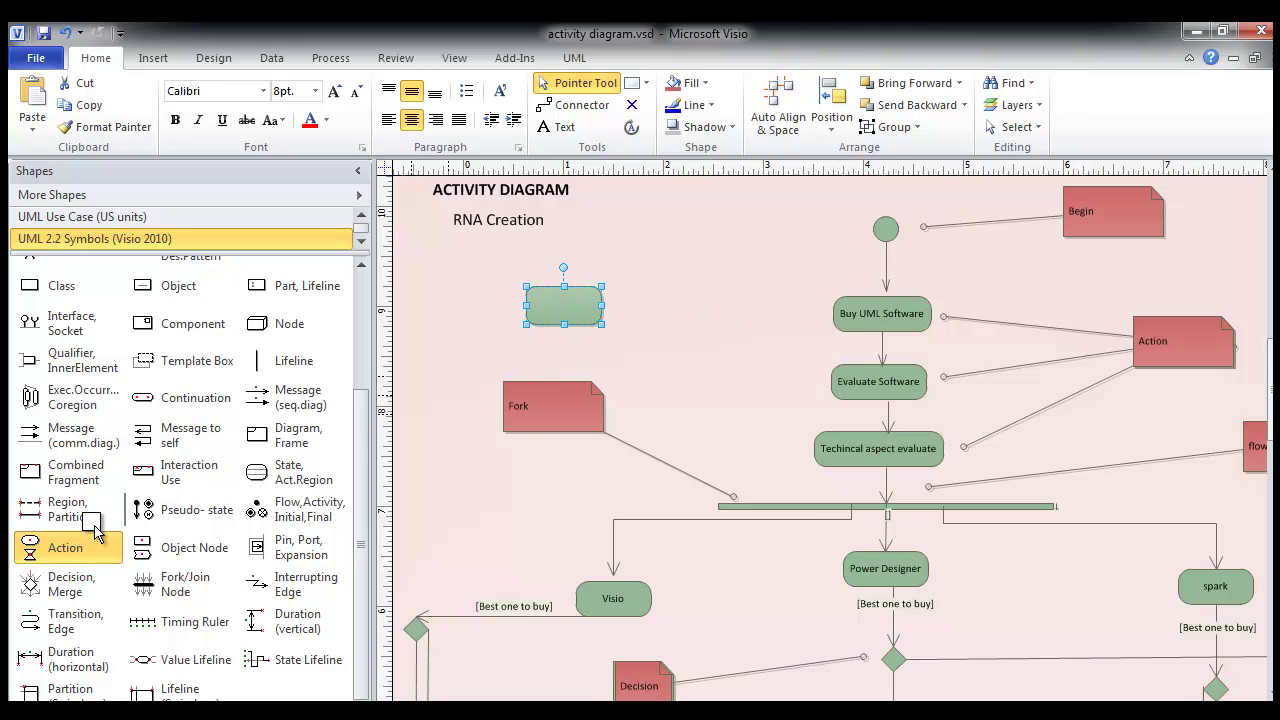
left_click(690, 441)
right_click(571, 302)
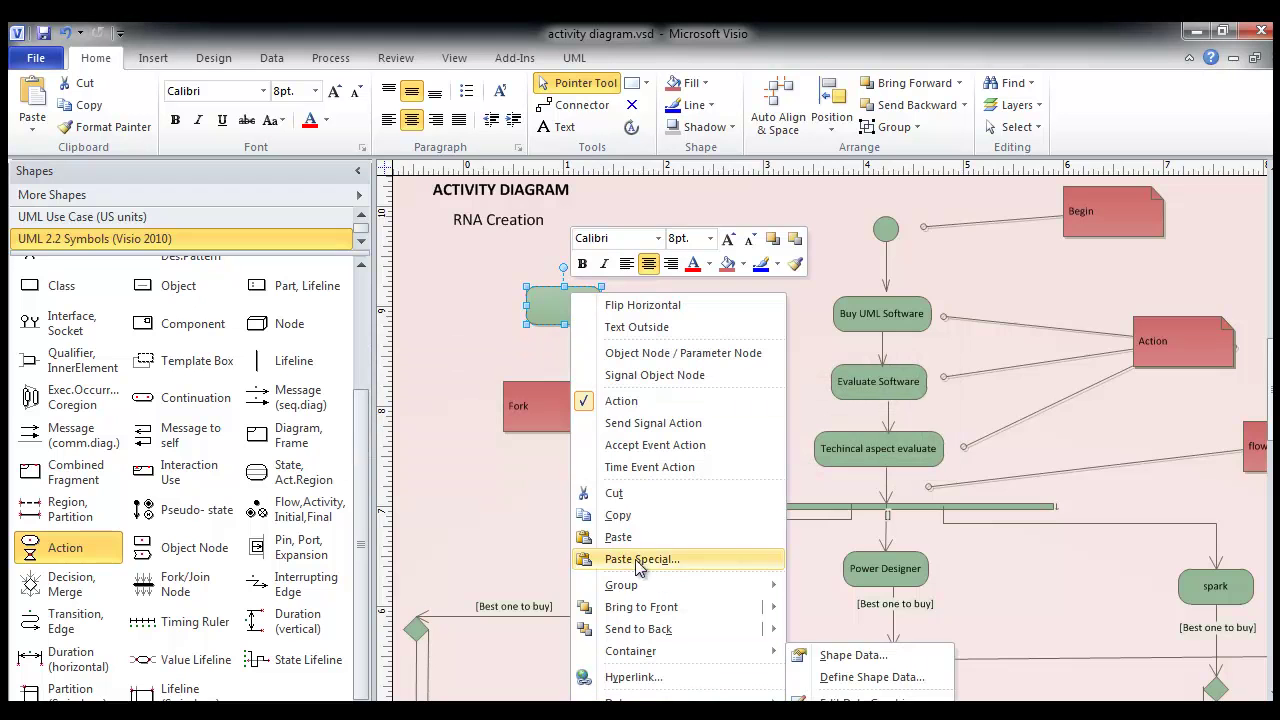
left_click(580, 395)
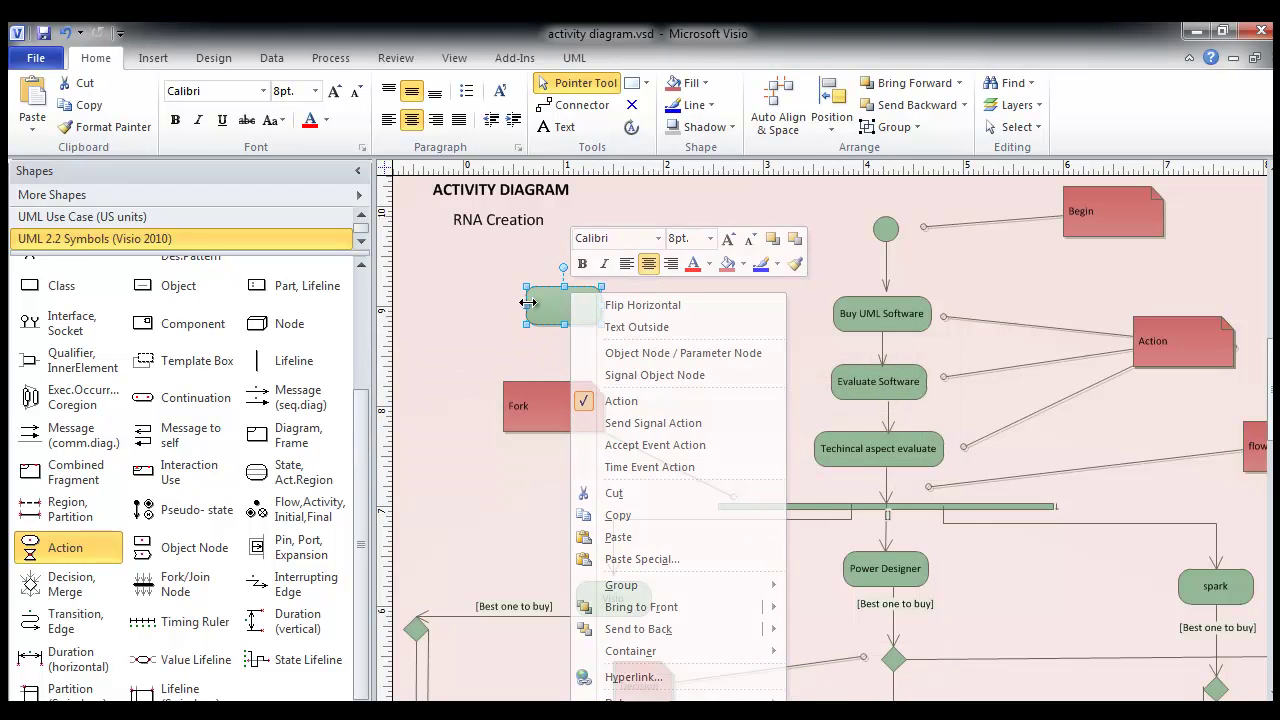
key("Delete")
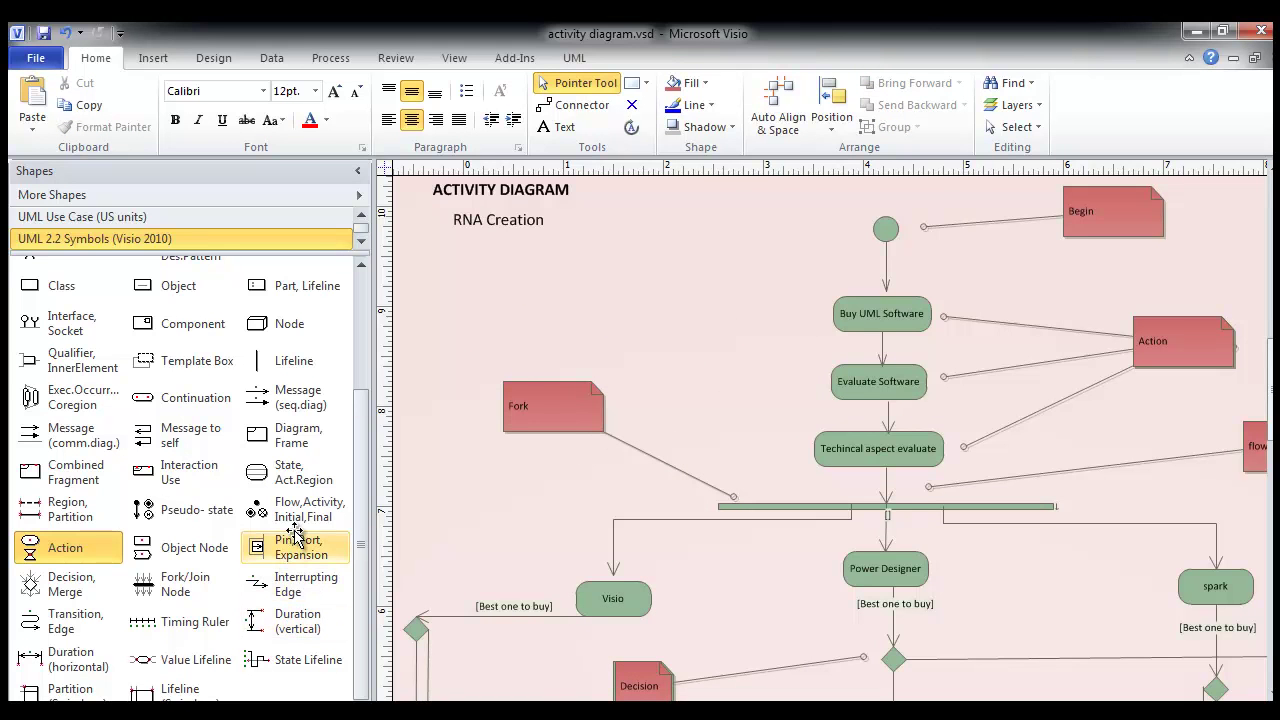
left_click_drag(290, 397, 495, 277)
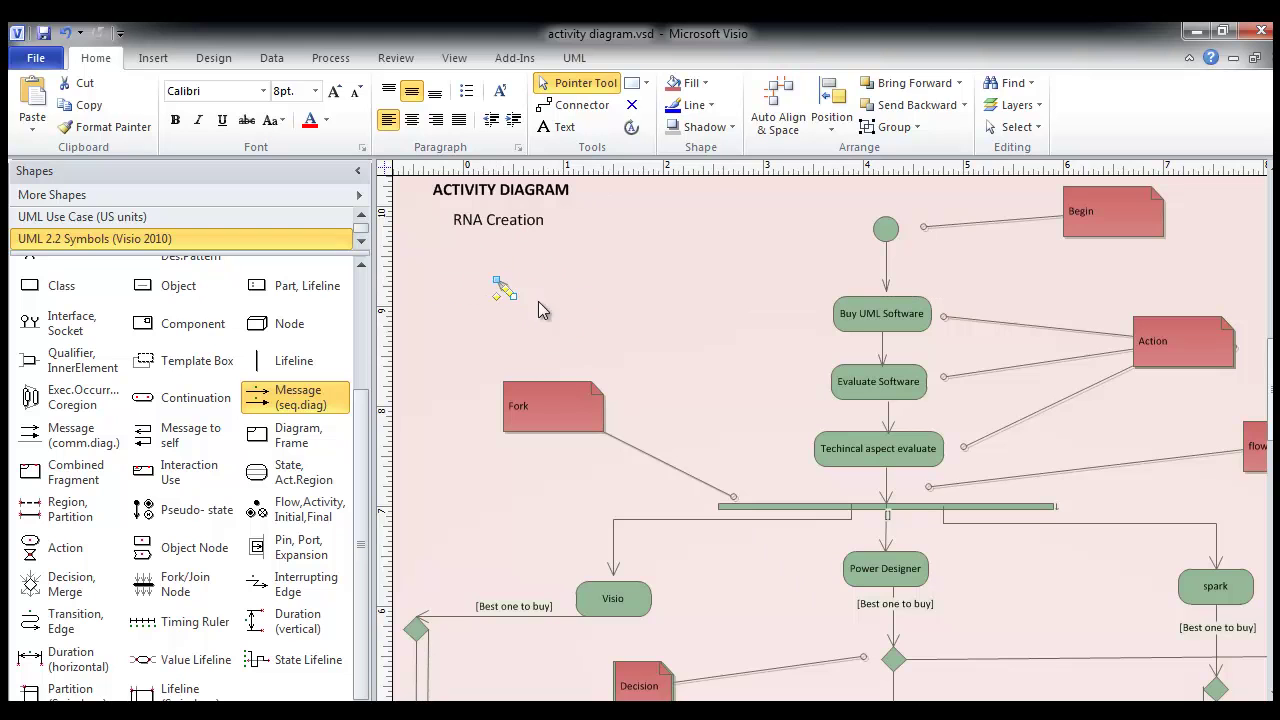
double_click(508, 295)
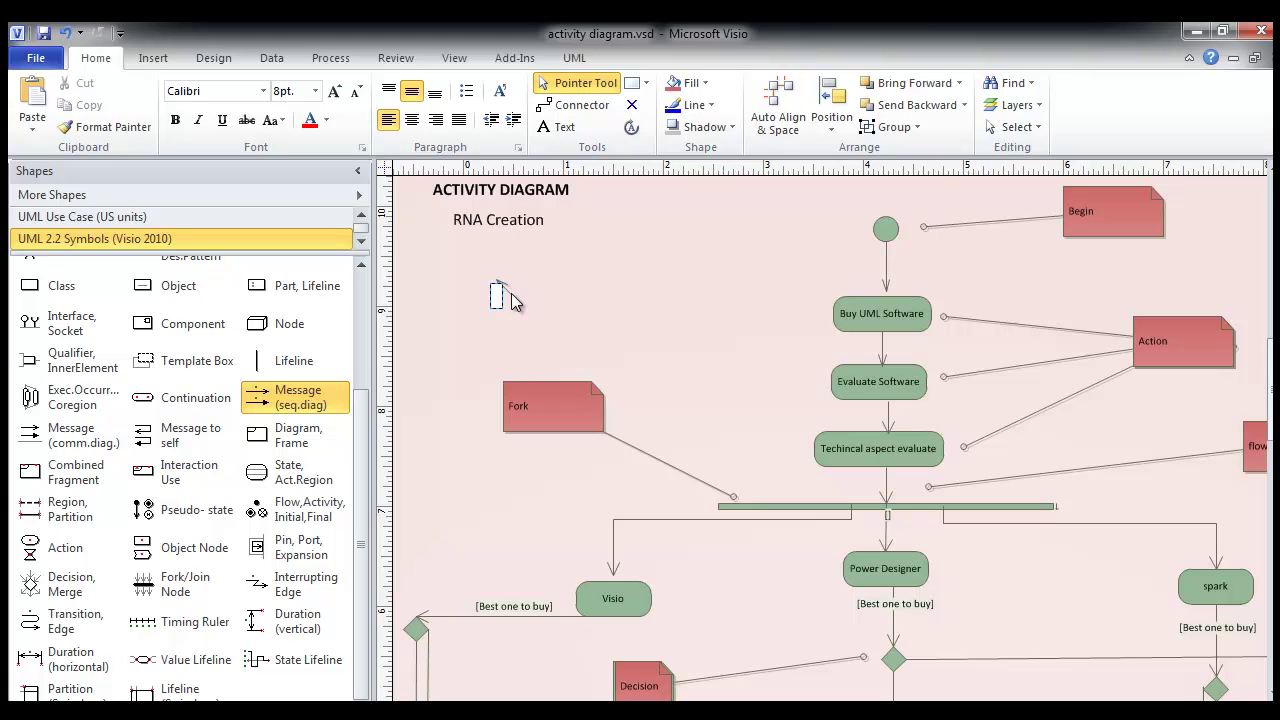
left_click(502, 288)
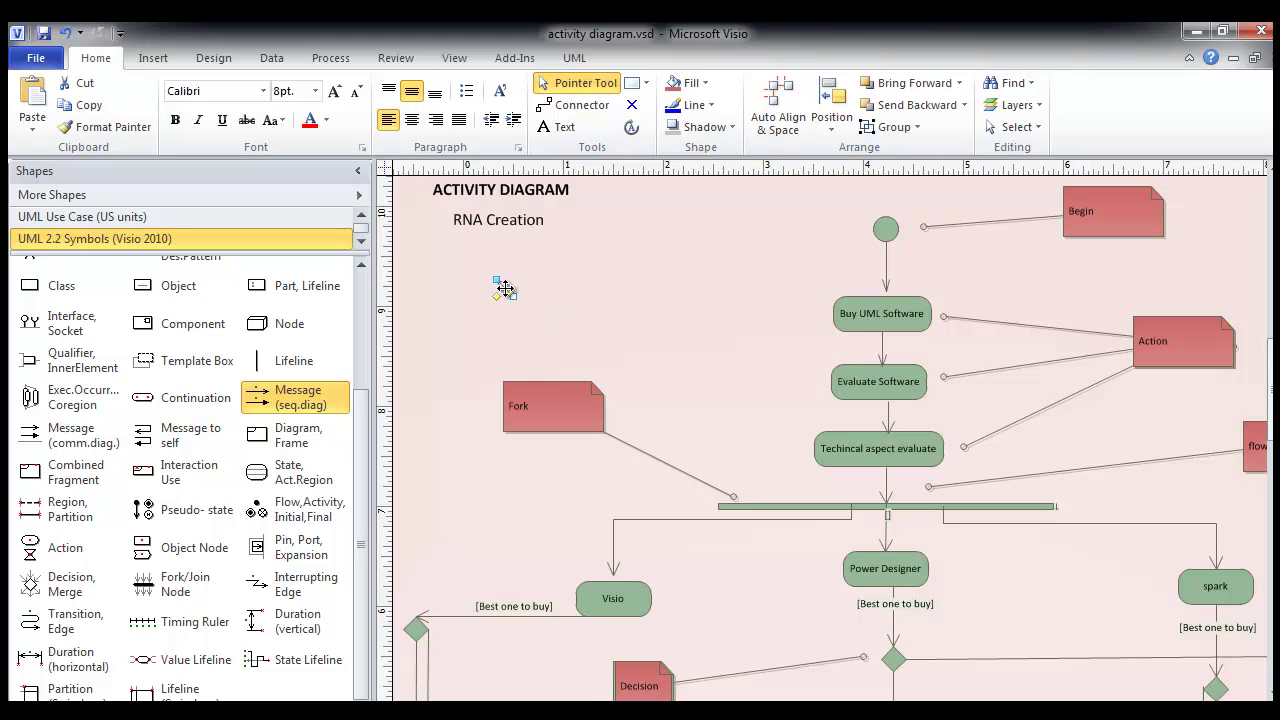
left_click(502, 285)
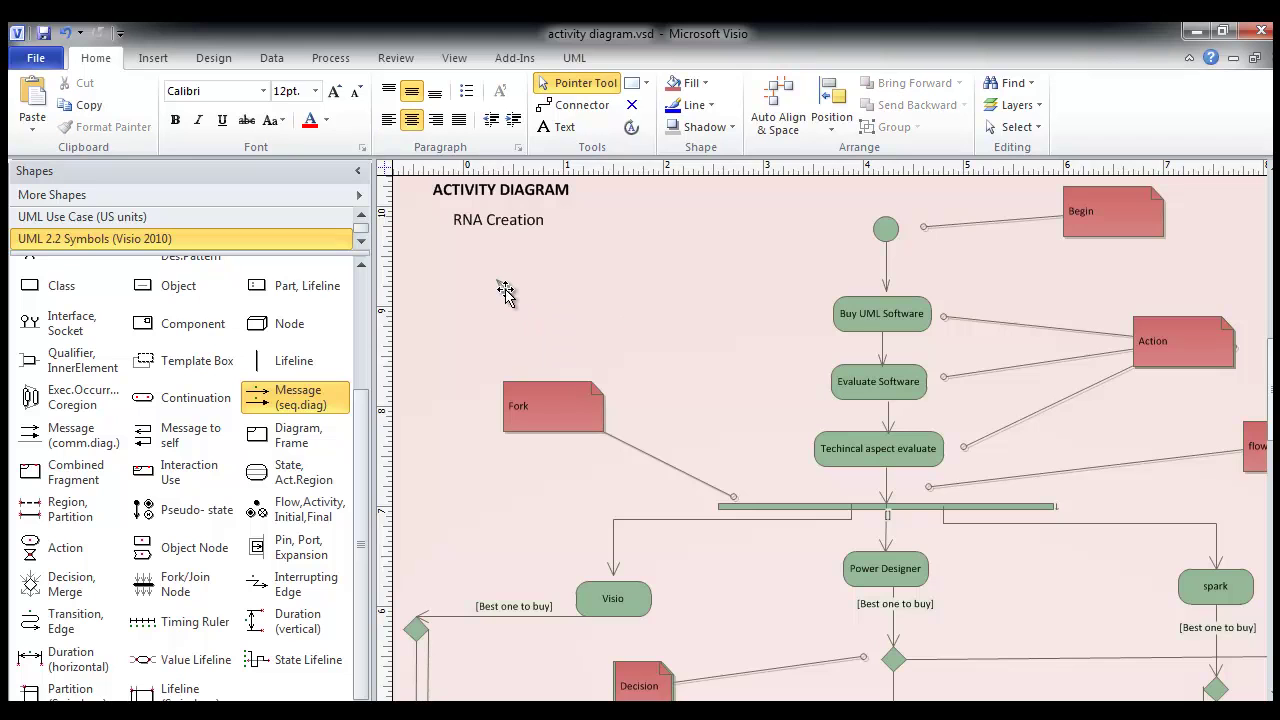
double_click(505, 291)
type("hhh")
left_click(530, 320)
left_click(519, 297)
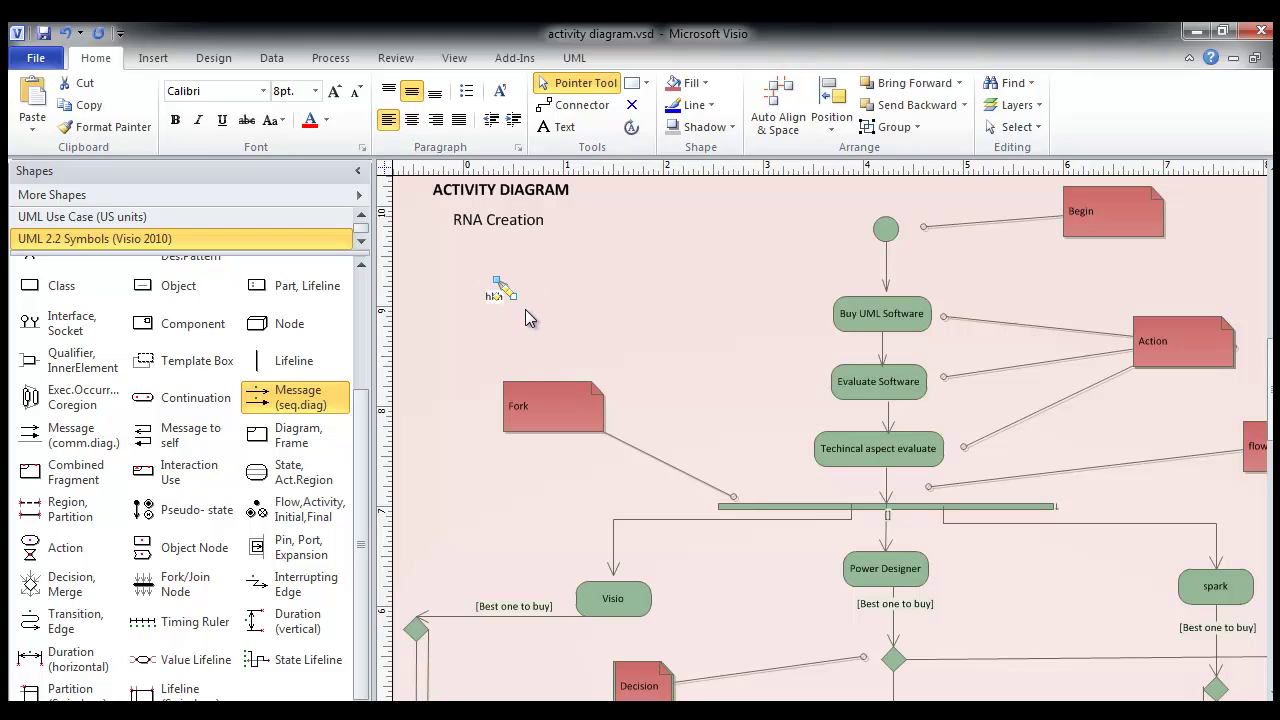
left_click_drag(516, 297, 548, 332)
left_click(546, 340)
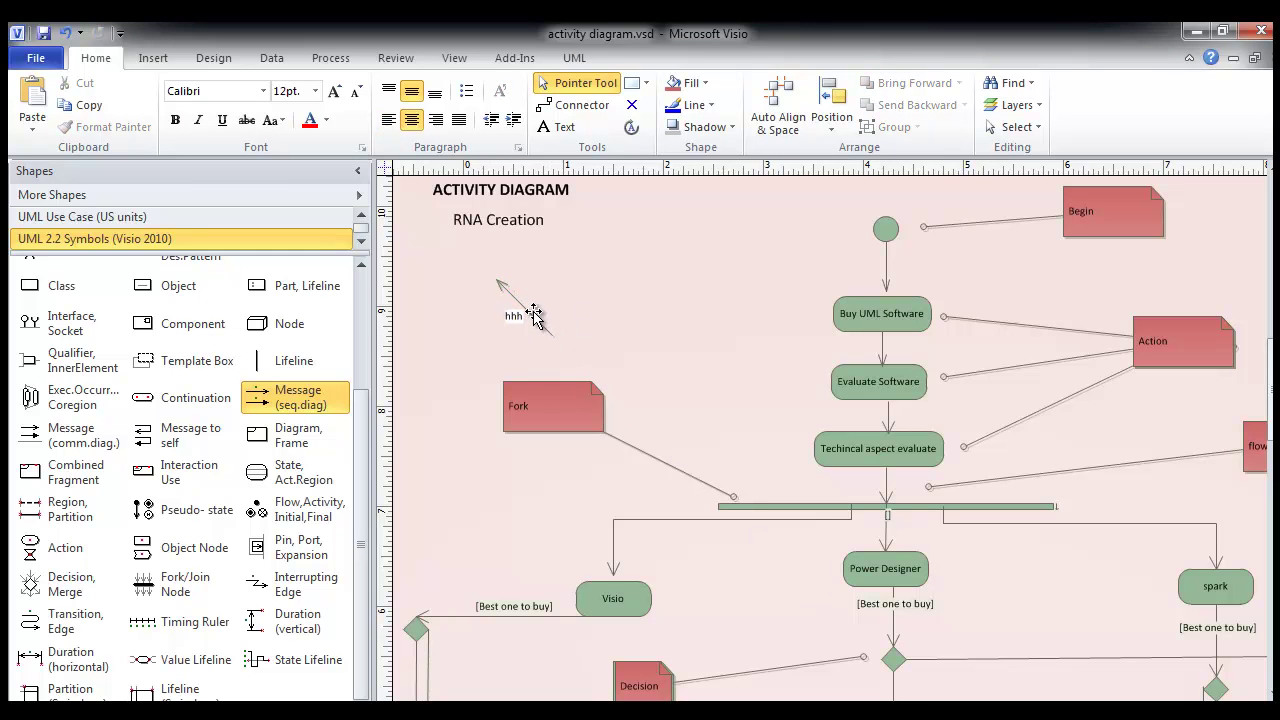
double_click(514, 316)
type("rtrtrt")
left_click(572, 330)
left_click(522, 324)
key("Delete")
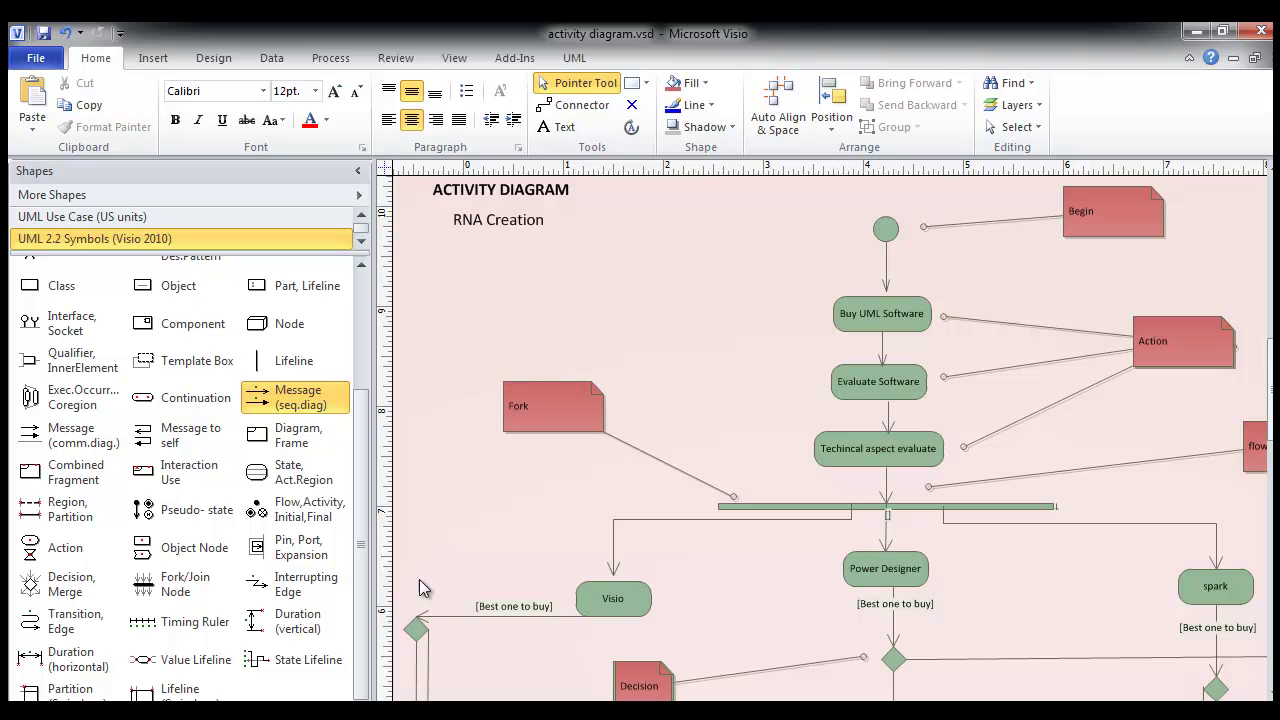
Add a Fork/Join Node bar, stretch it wider and move it up beside the title
left_click_drag(185, 583, 619, 263)
left_click(632, 266)
left_click(622, 260)
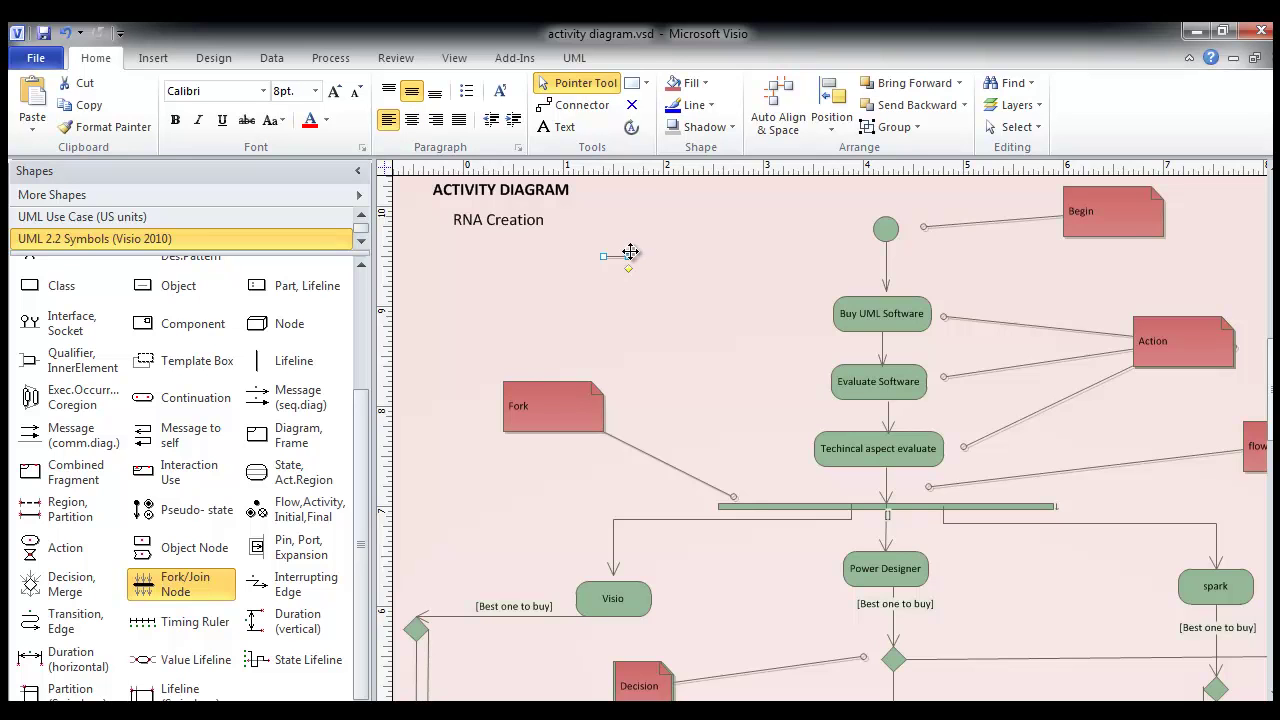
left_click_drag(629, 256, 635, 306)
left_click(652, 325)
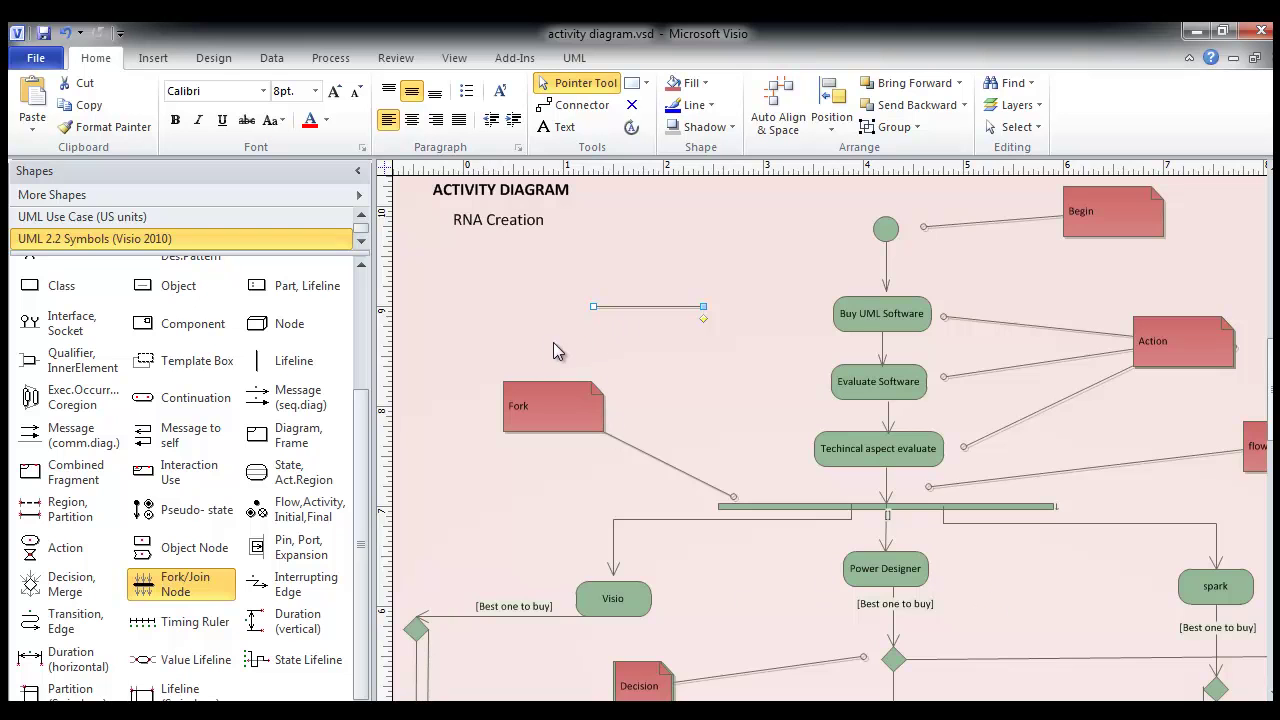
left_click_drag(651, 311, 654, 226)
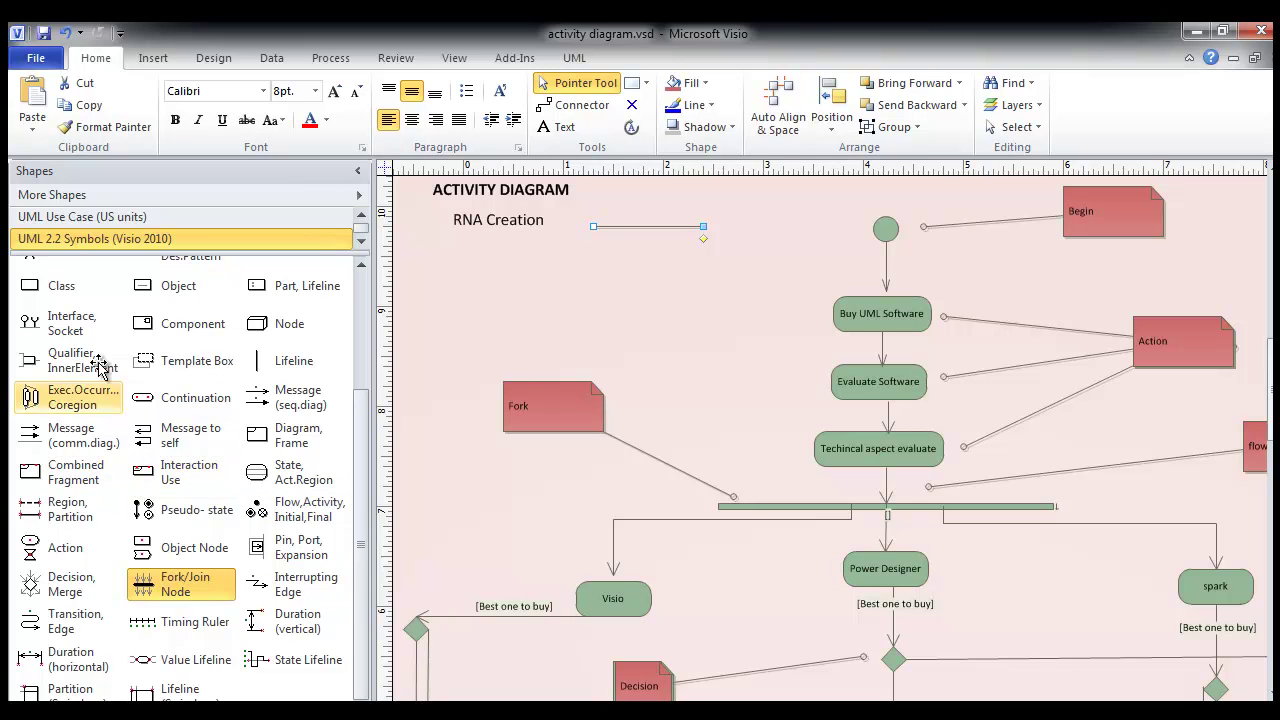
Drop two Action shapes side by side and a widened second fork bar below them
left_click_drag(50, 555, 576, 284)
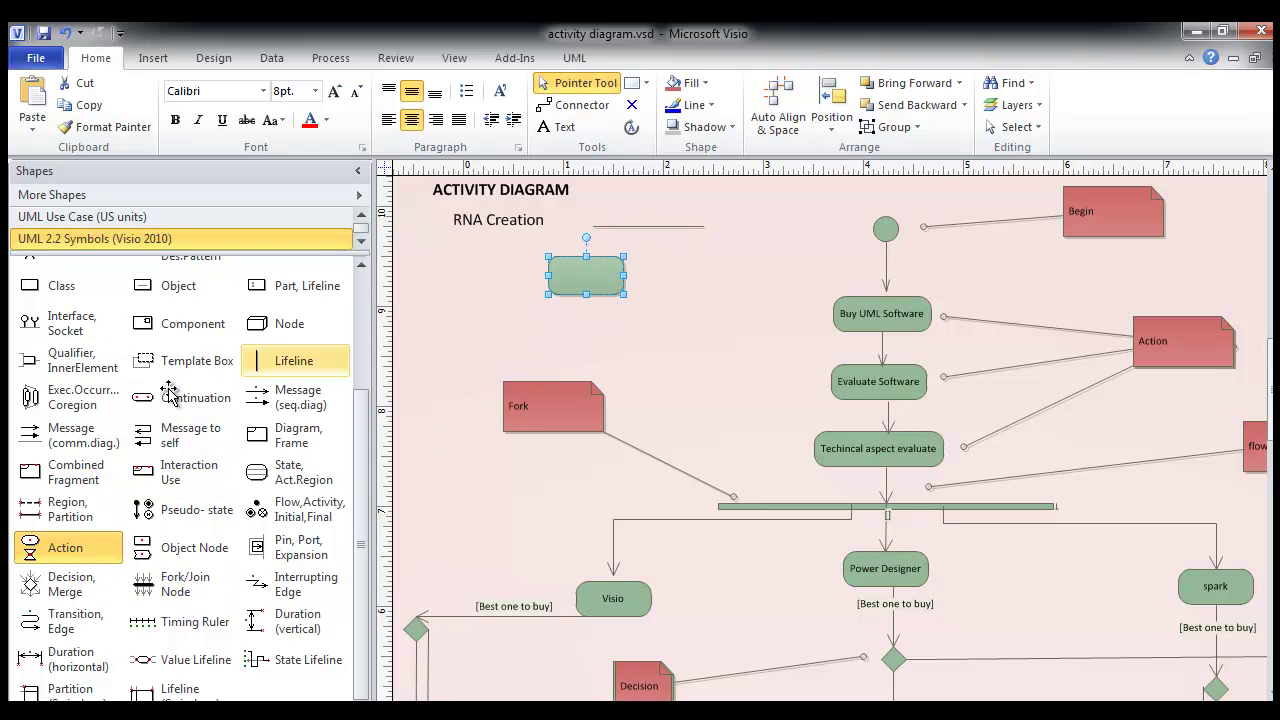
left_click_drag(70, 552, 686, 281)
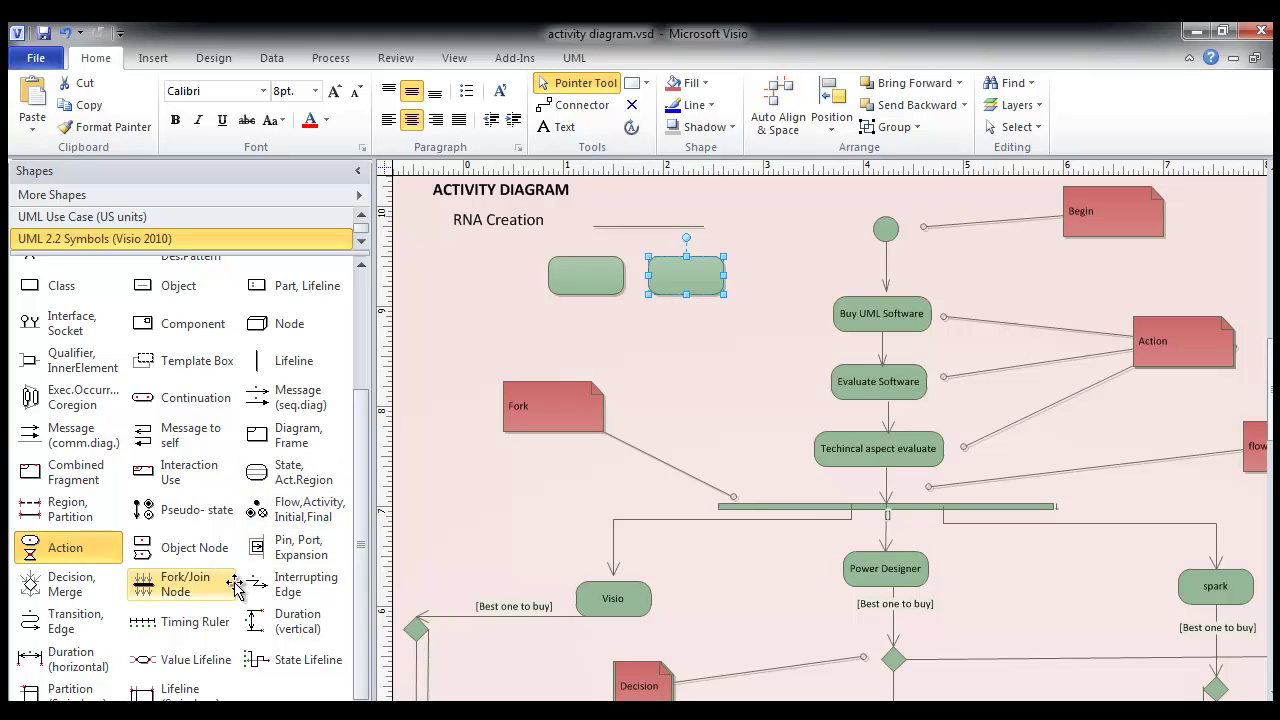
left_click(186, 602)
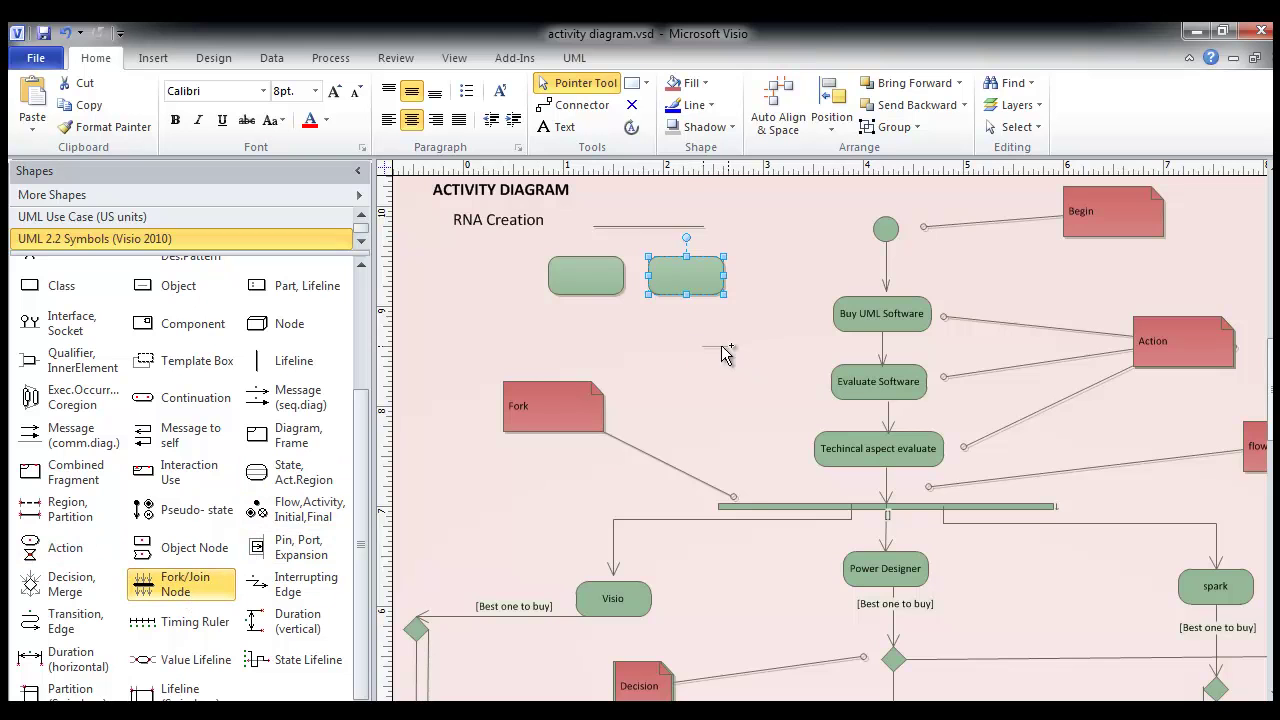
left_click_drag(619, 326, 704, 326)
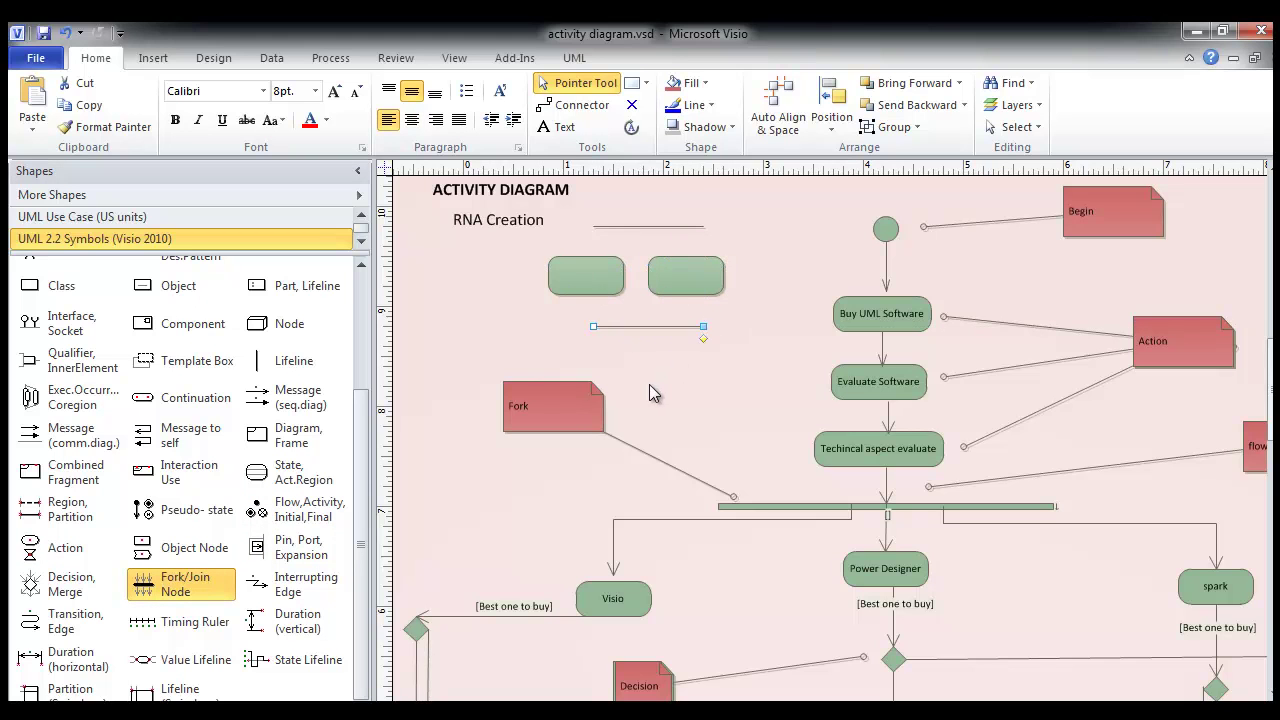
left_click(650, 375)
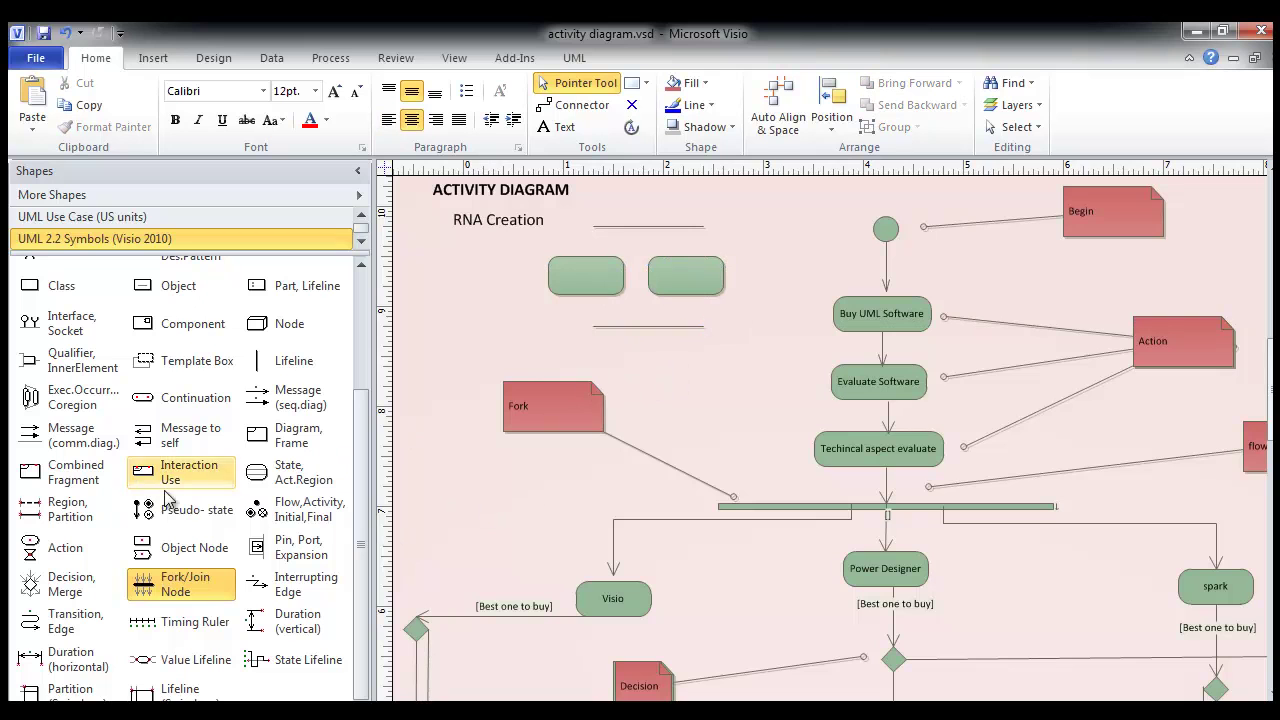
Add two Message (seq.diag) arrows near the top fork bar
left_click(285, 403)
left_click_drag(285, 403, 586, 256)
mouse_move(288, 403)
left_mouse_down()
mouse_move(603, 332)
mouse_move(731, 234)
mouse_move(766, 229)
mouse_move(686, 256)
left_mouse_up()
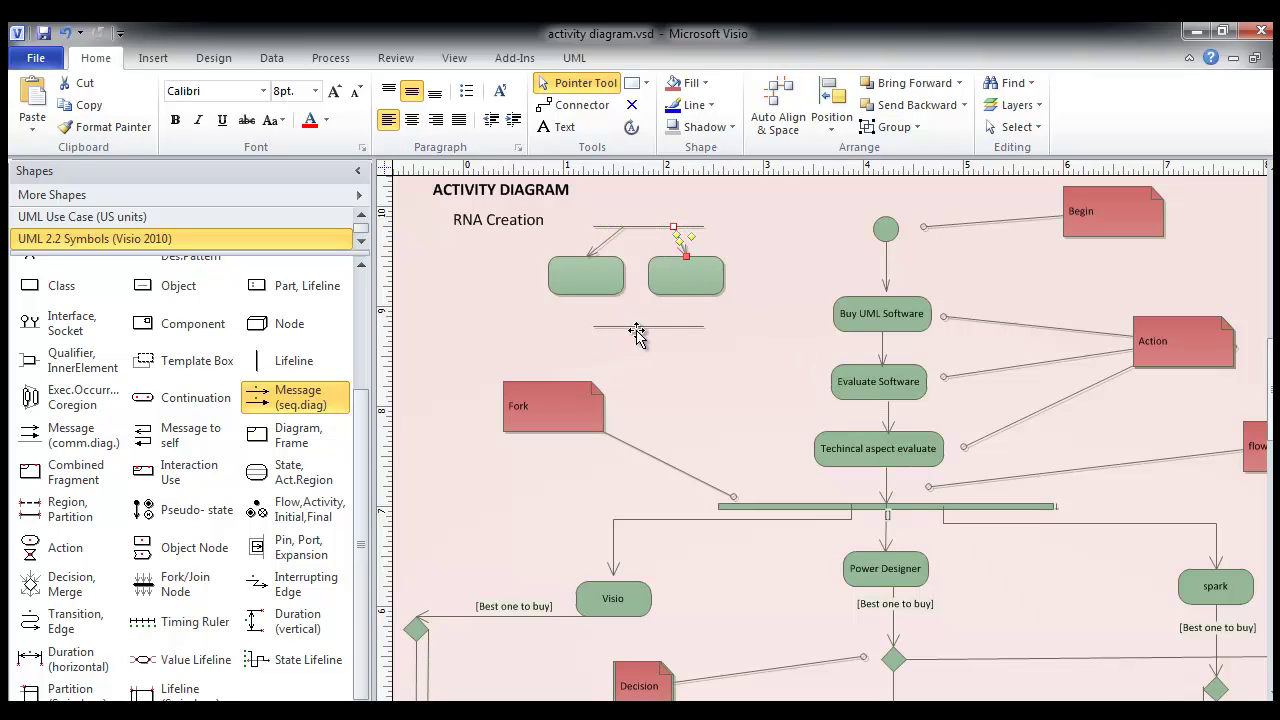
Connect arrows into the top fork bar and from both Action shapes to the lower bar
left_click(637, 342)
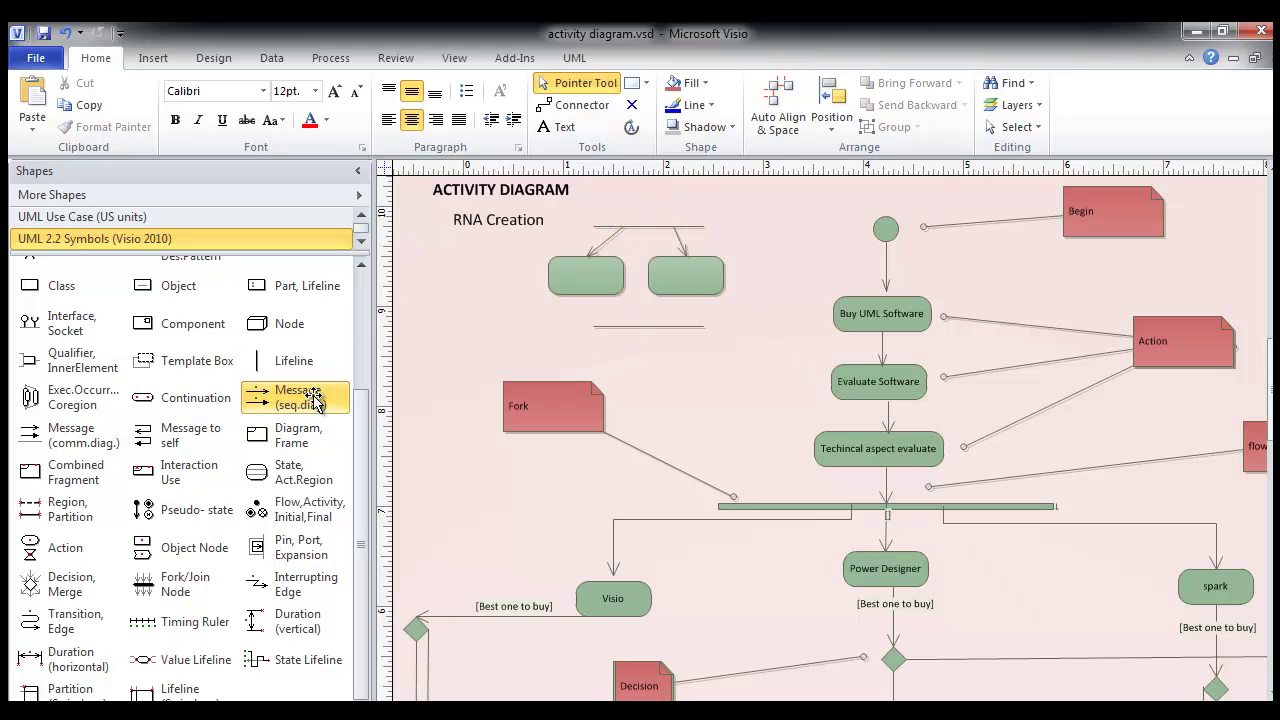
left_click_drag(300, 400, 636, 226)
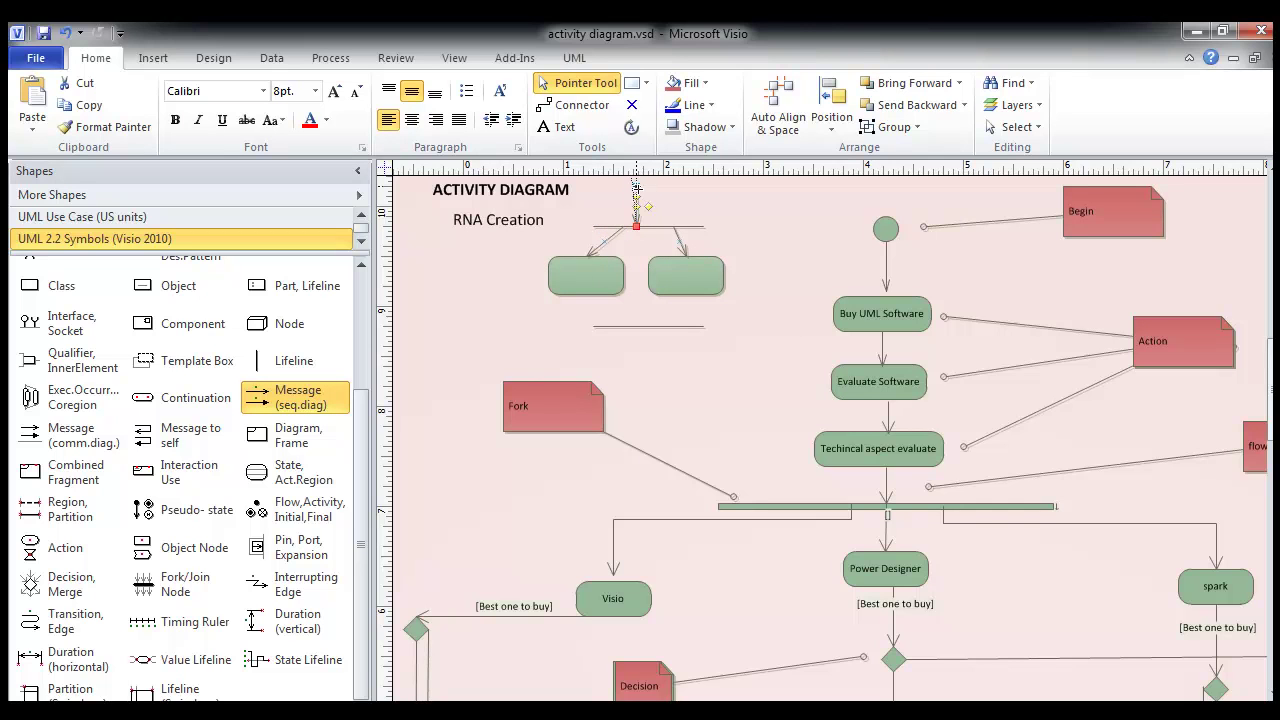
left_click(743, 213)
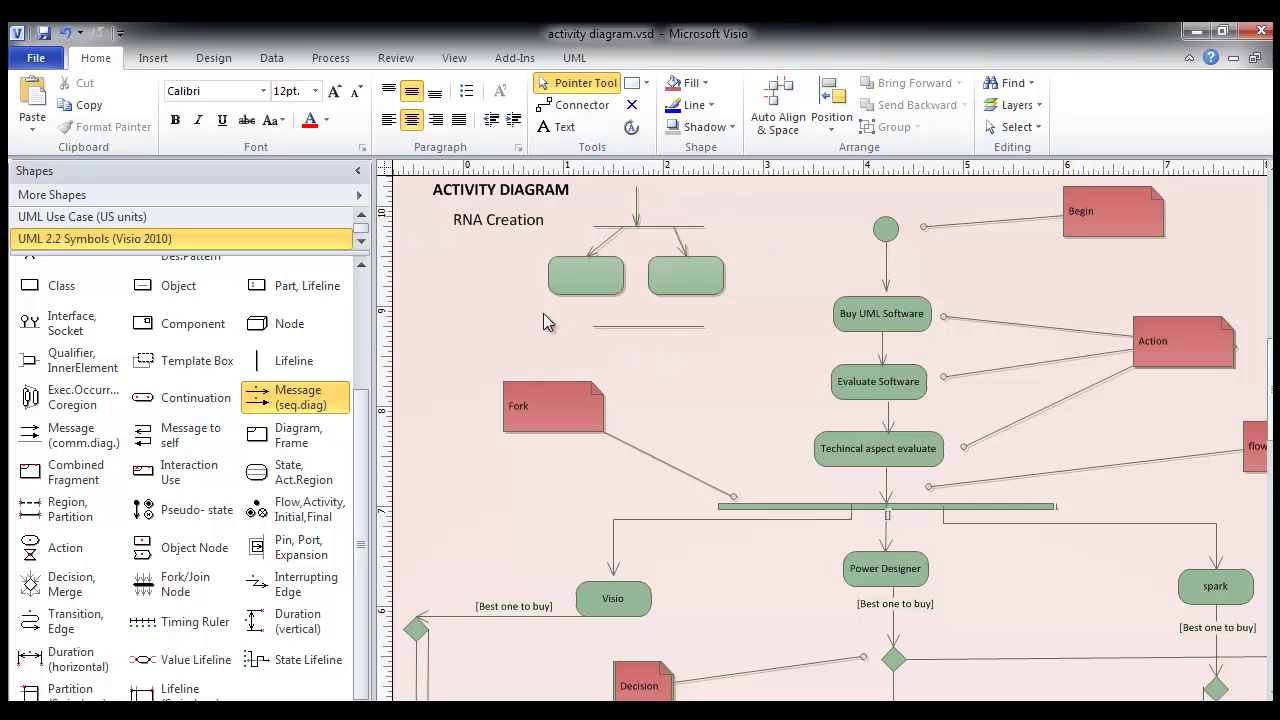
left_click_drag(543, 350, 733, 242)
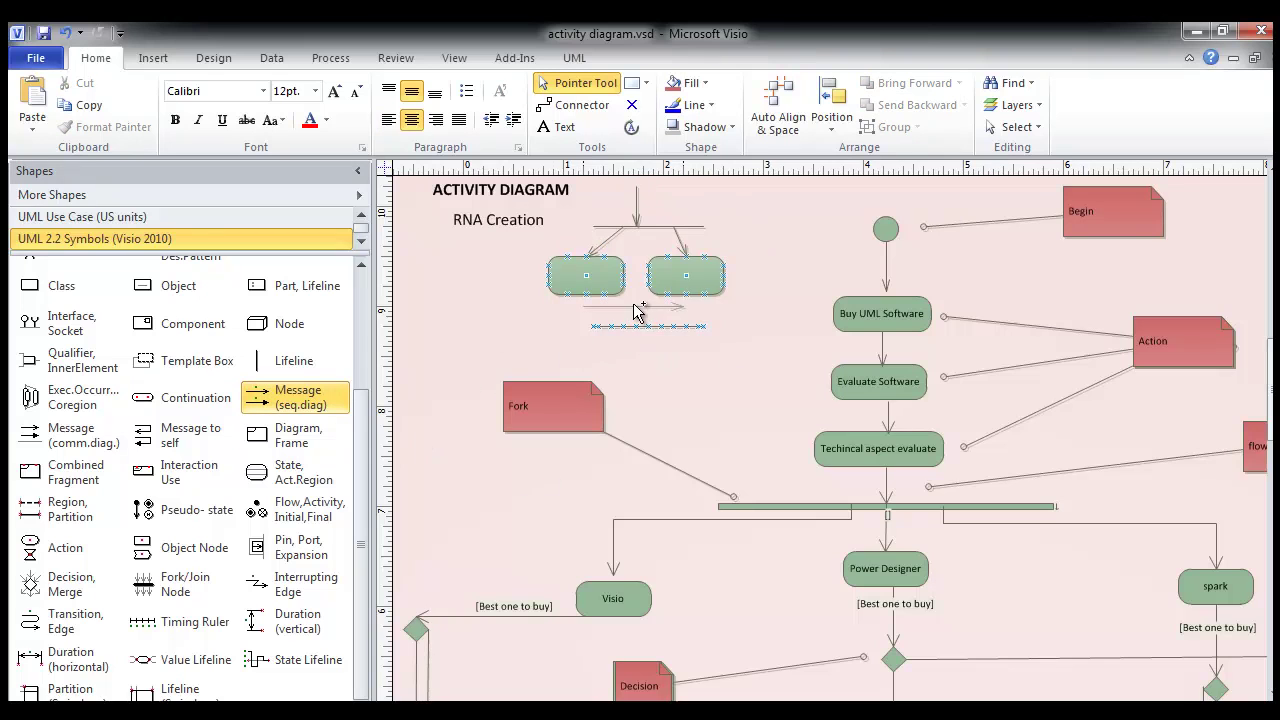
left_click(693, 295)
left_click_drag(685, 295, 648, 324)
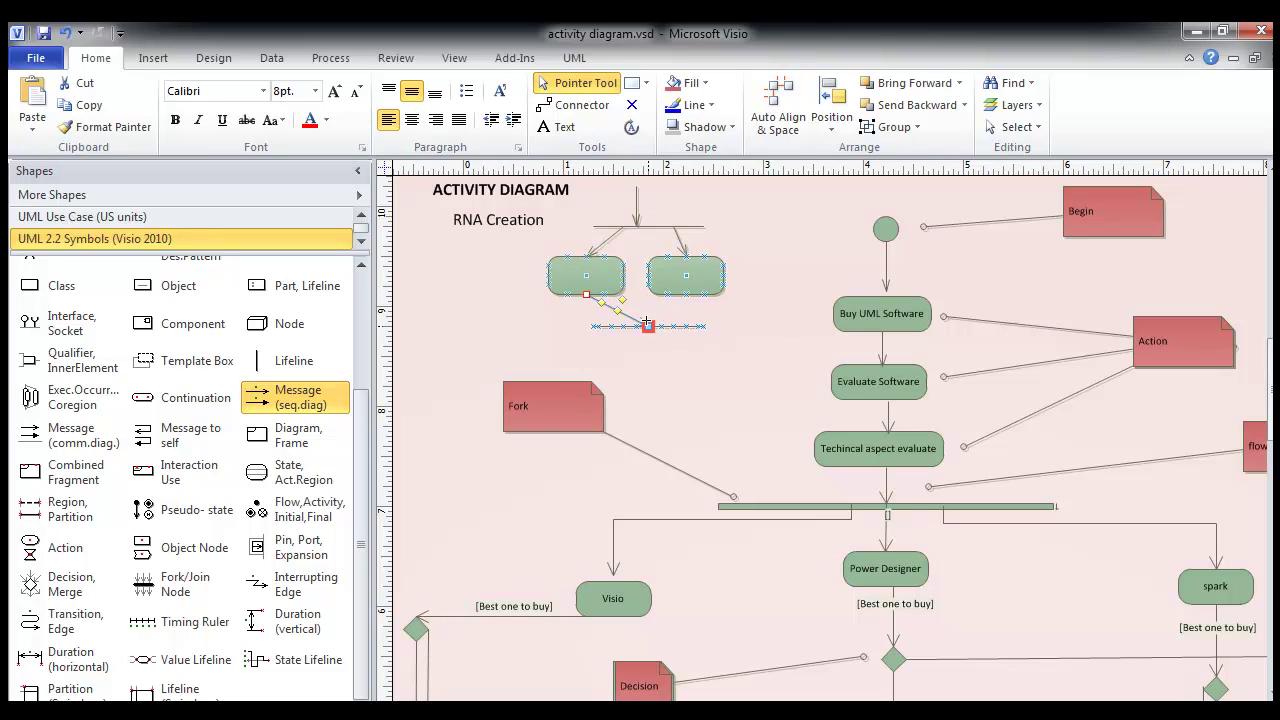
left_click_drag(340, 405, 673, 328)
left_click(672, 360)
Add a straight message arrow leading down from the lower fork bar
left_click_drag(286, 400, 649, 366)
left_click(647, 393)
left_click(636, 364)
left_click(662, 405)
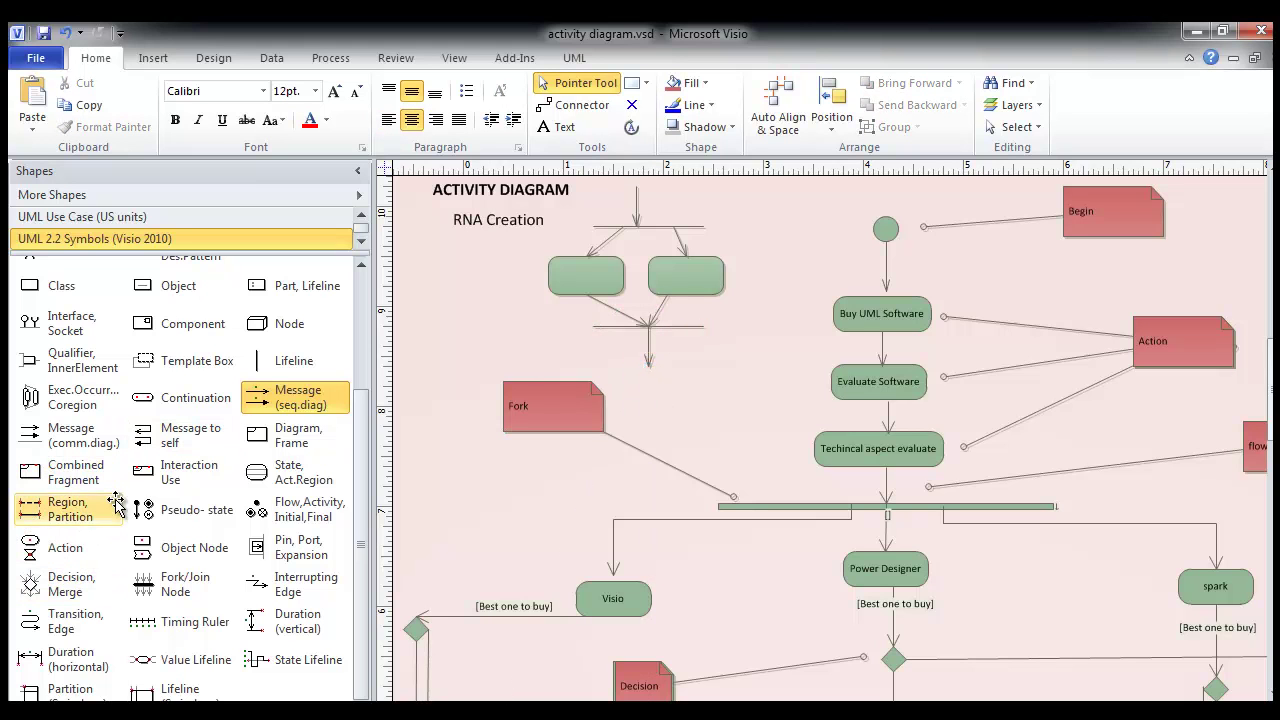
Place a third Action shape below the lower fork bar
left_click_drag(90, 547, 656, 380)
left_click(710, 400)
left_click(720, 386)
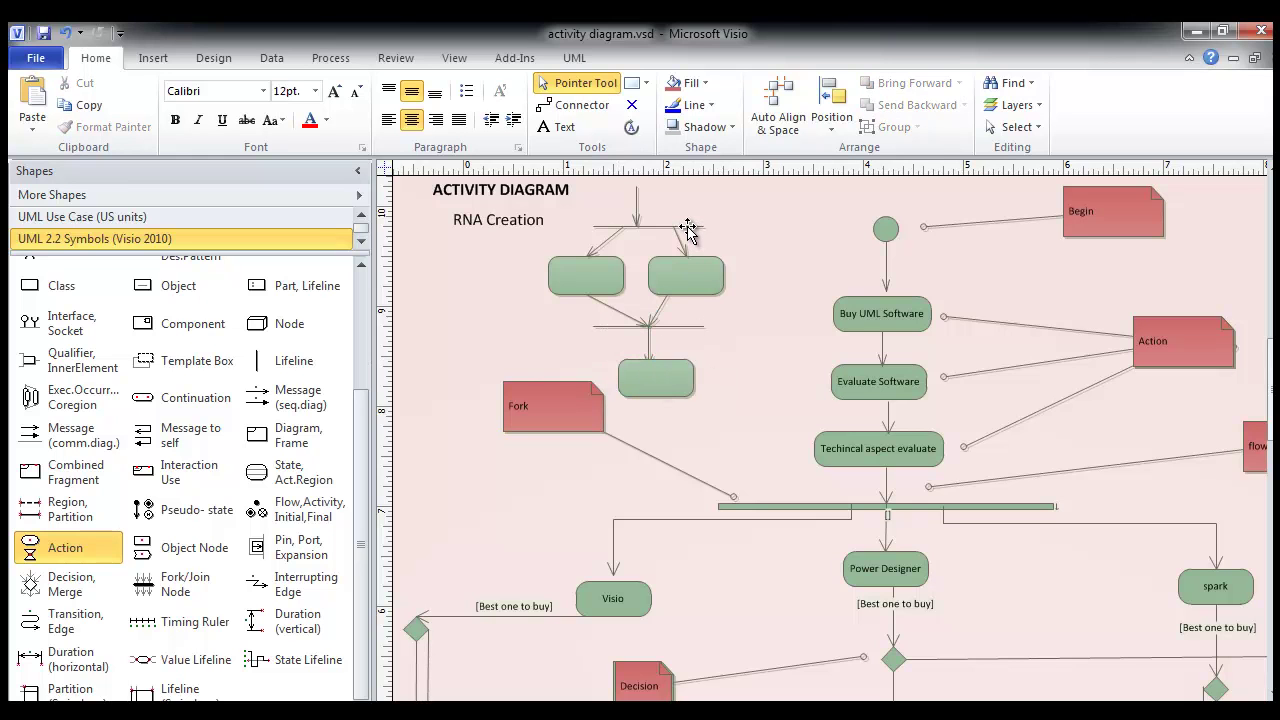
left_click(688, 228)
left_click(735, 227)
left_click(698, 327)
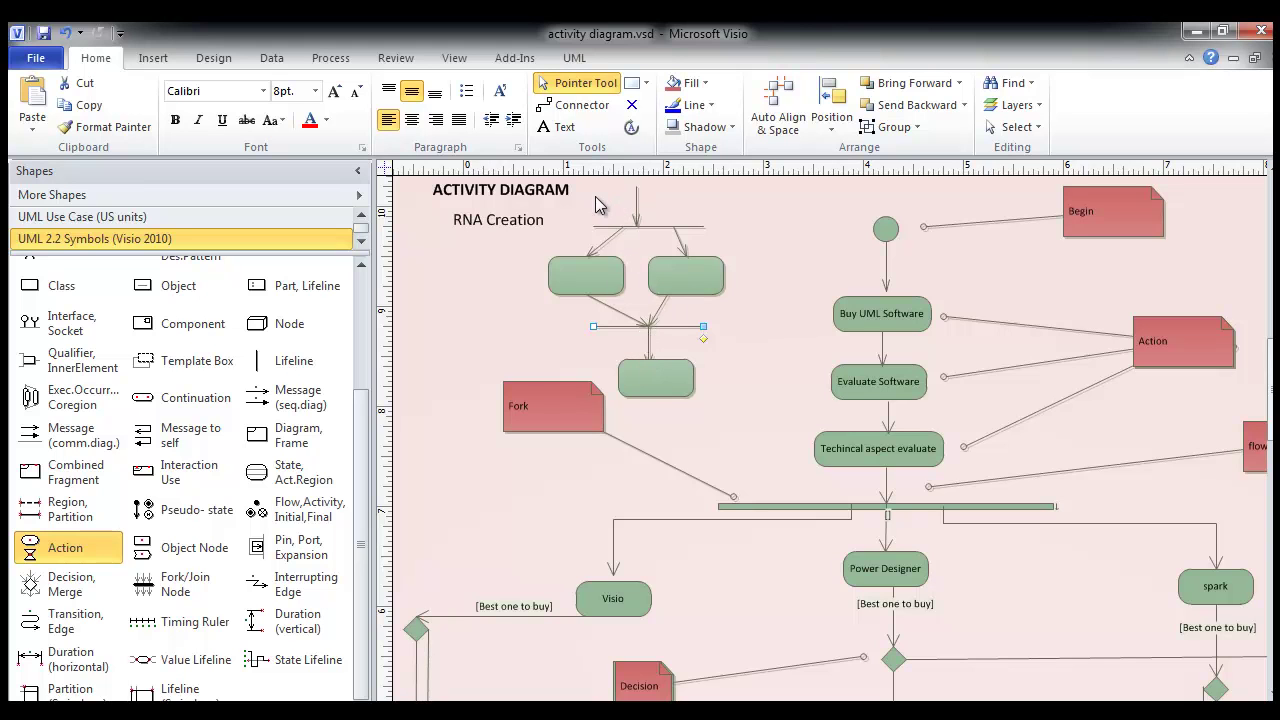
Delete both fork bars, all three sample Action shapes and the two leftover arrows near the title
left_click_drag(591, 195, 718, 378)
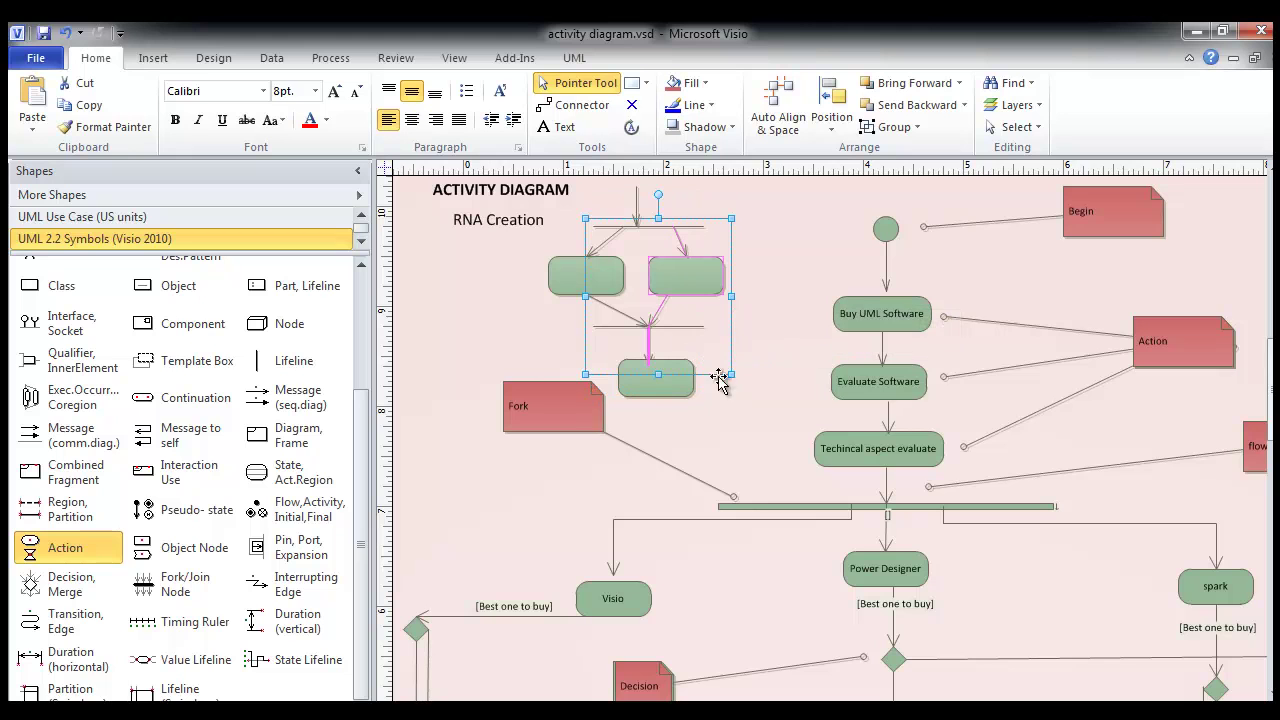
key("Delete")
left_click(651, 378)
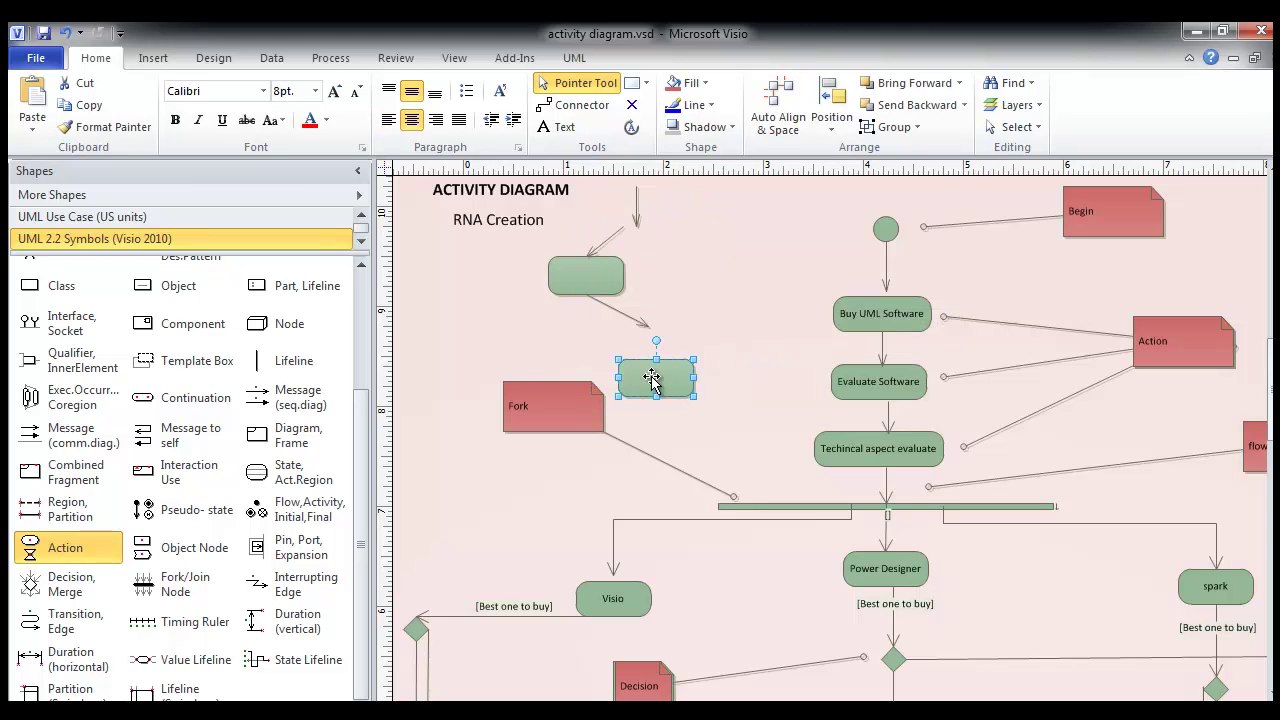
key("Delete")
left_click_drag(528, 238, 678, 340)
key("Delete")
left_click_drag(581, 177, 688, 281)
key("Delete")
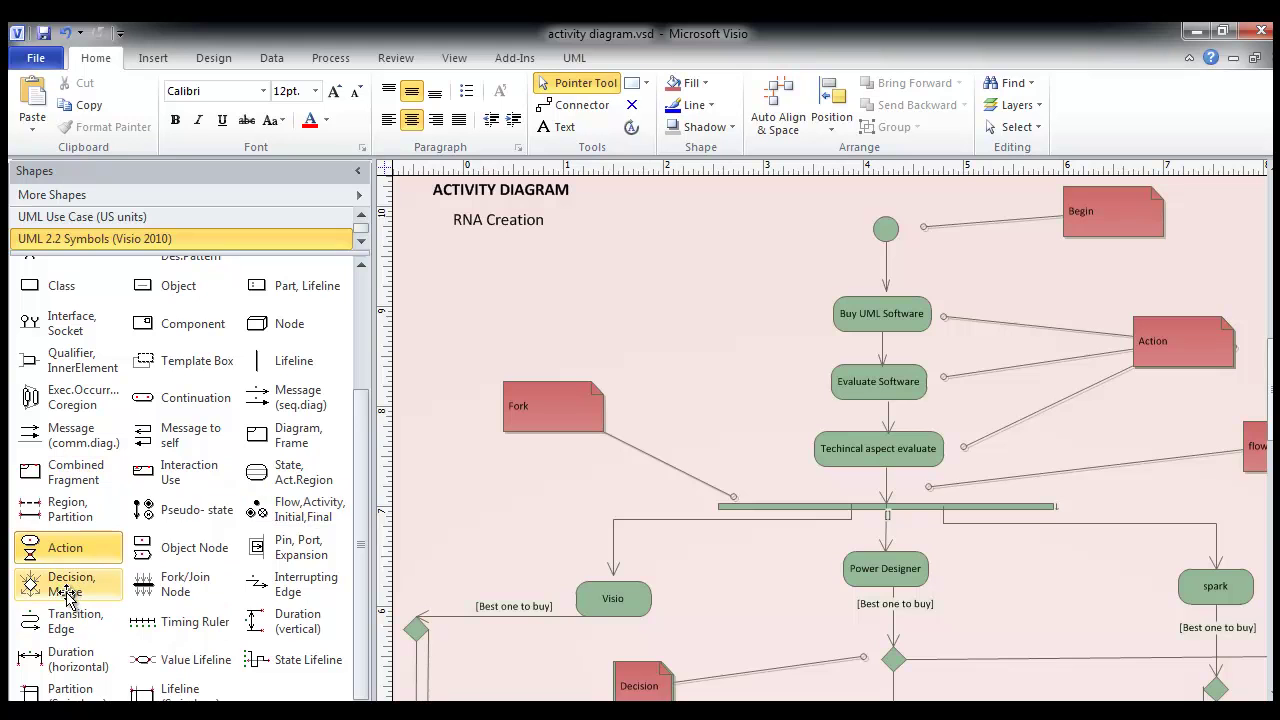
left_click_drag(66, 592, 644, 260)
left_click(643, 262)
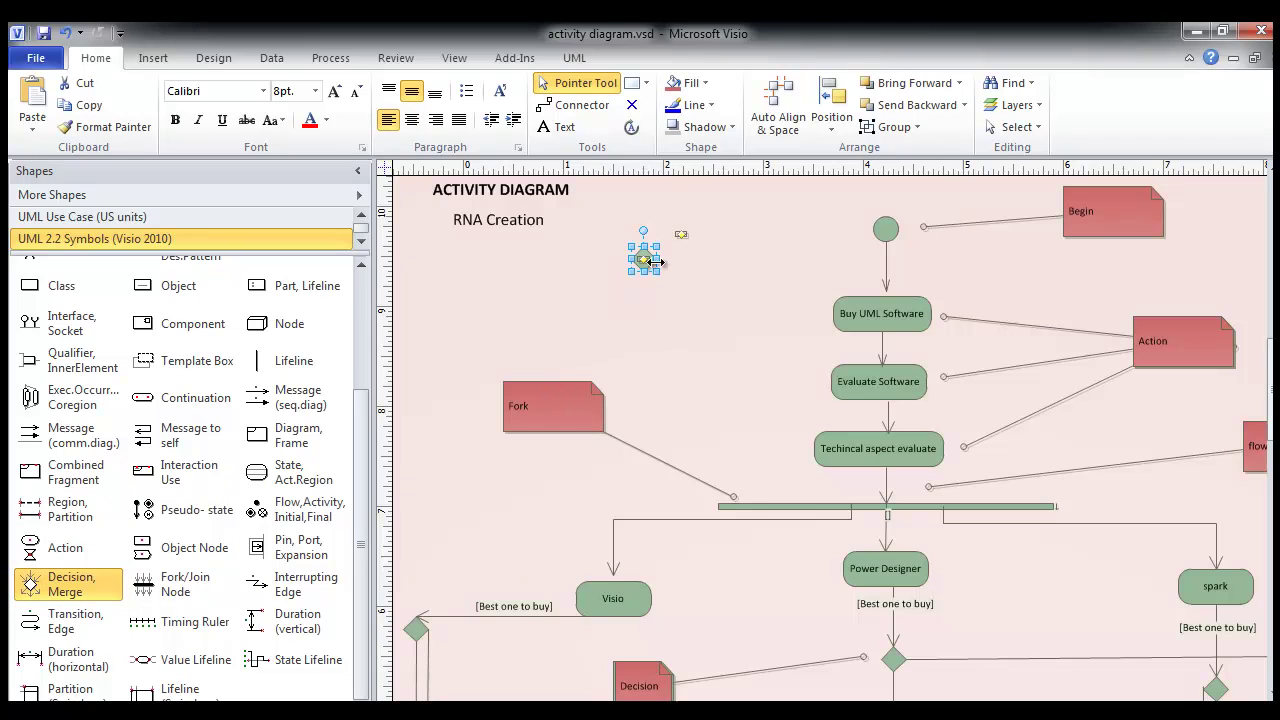
left_click(679, 305)
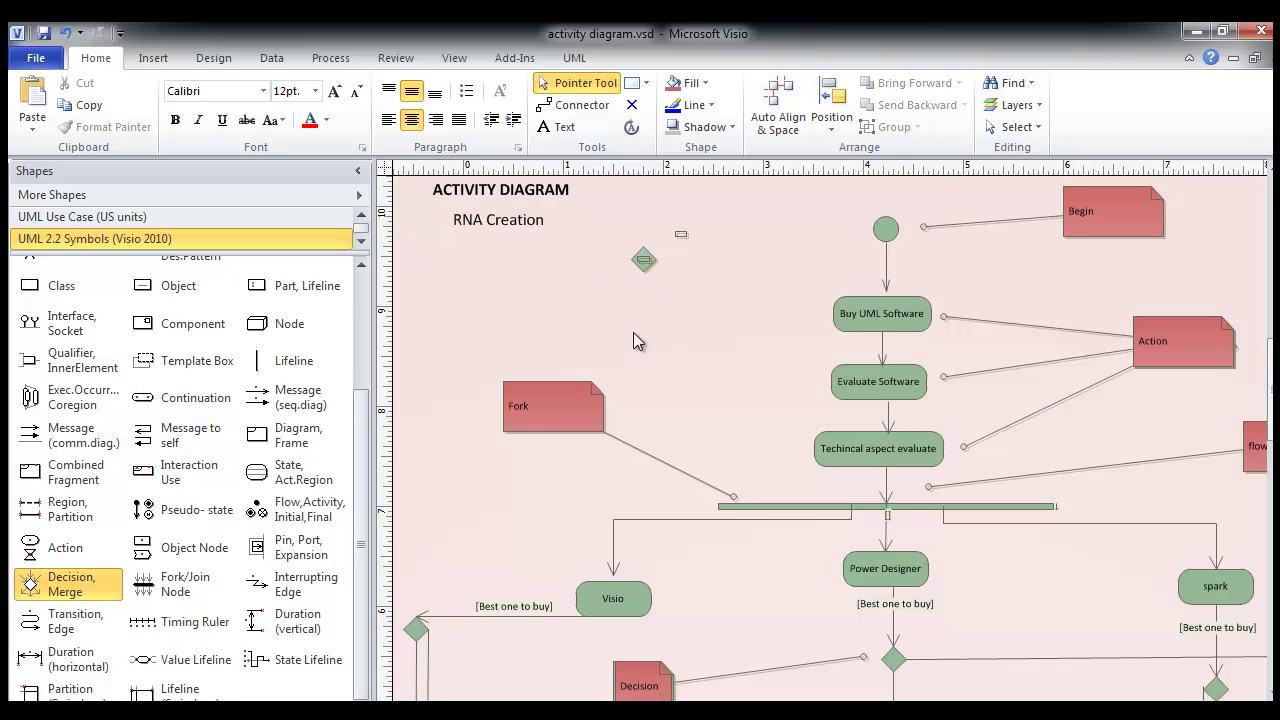
left_click(642, 260)
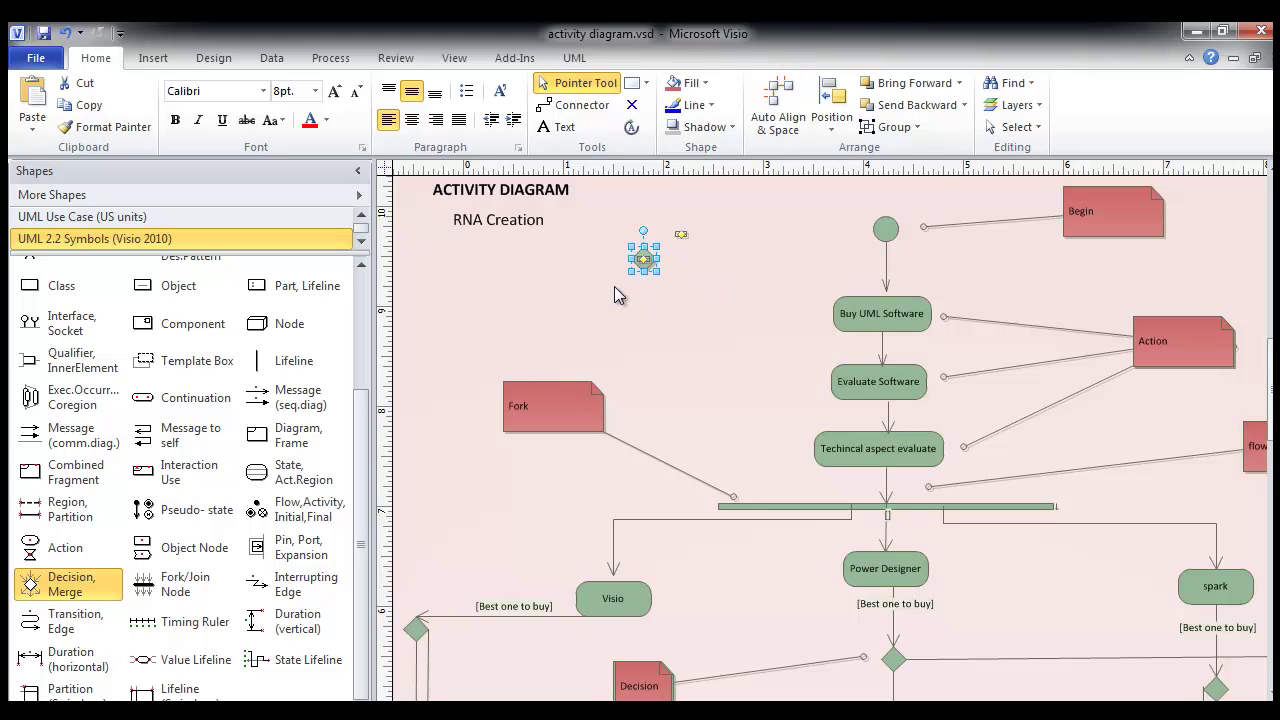
key("Delete")
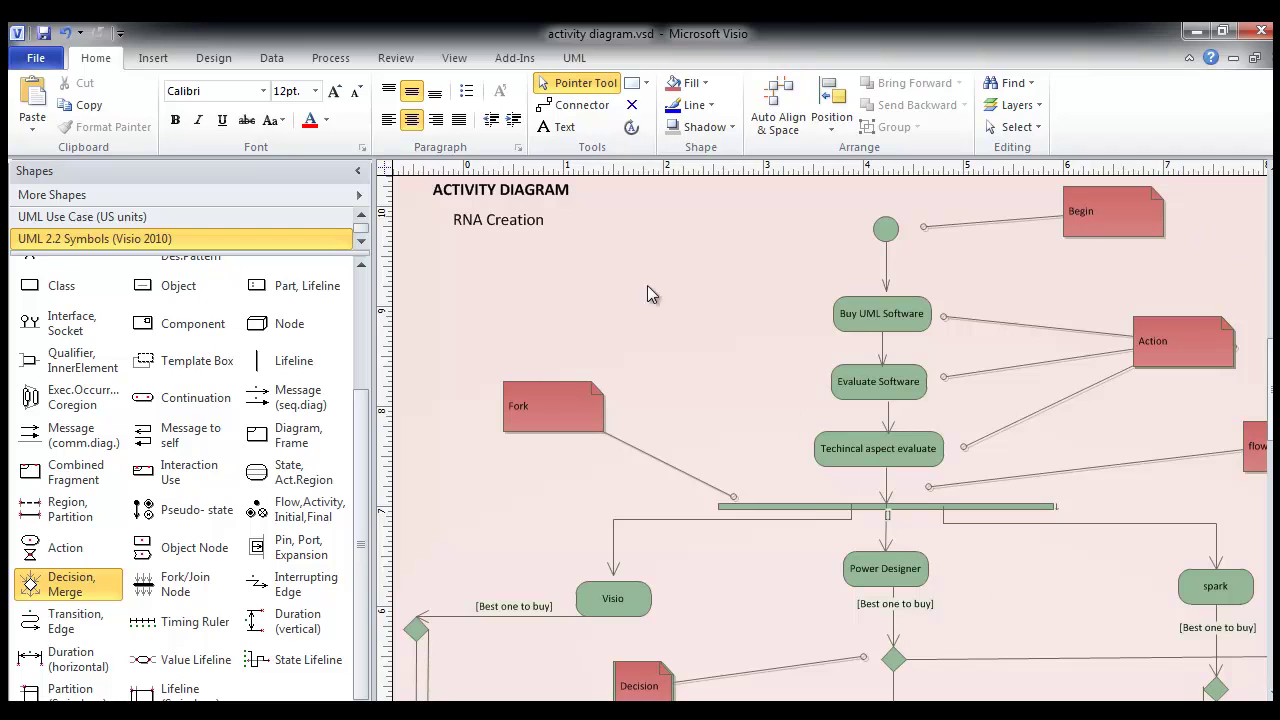
Minimize the Shapes pane and scroll through the RNA Creation diagram down to its End node
left_click(358, 177)
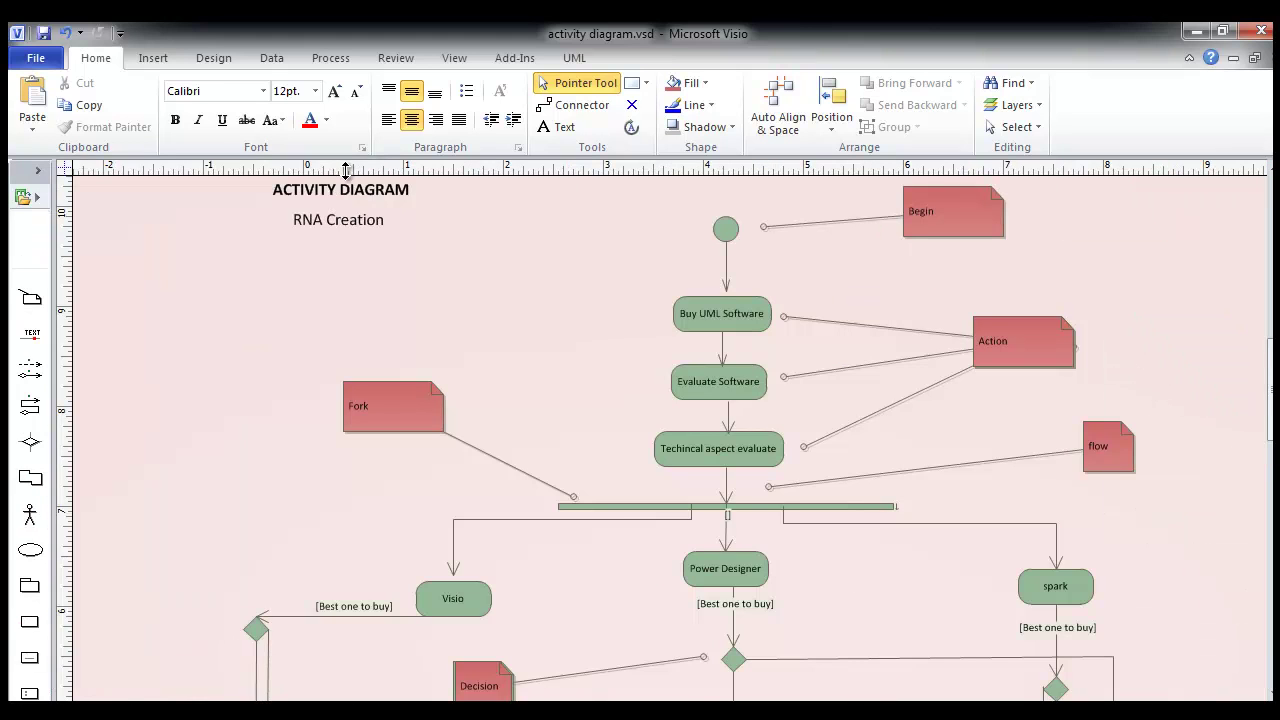
scroll(702, 268, "up", 3)
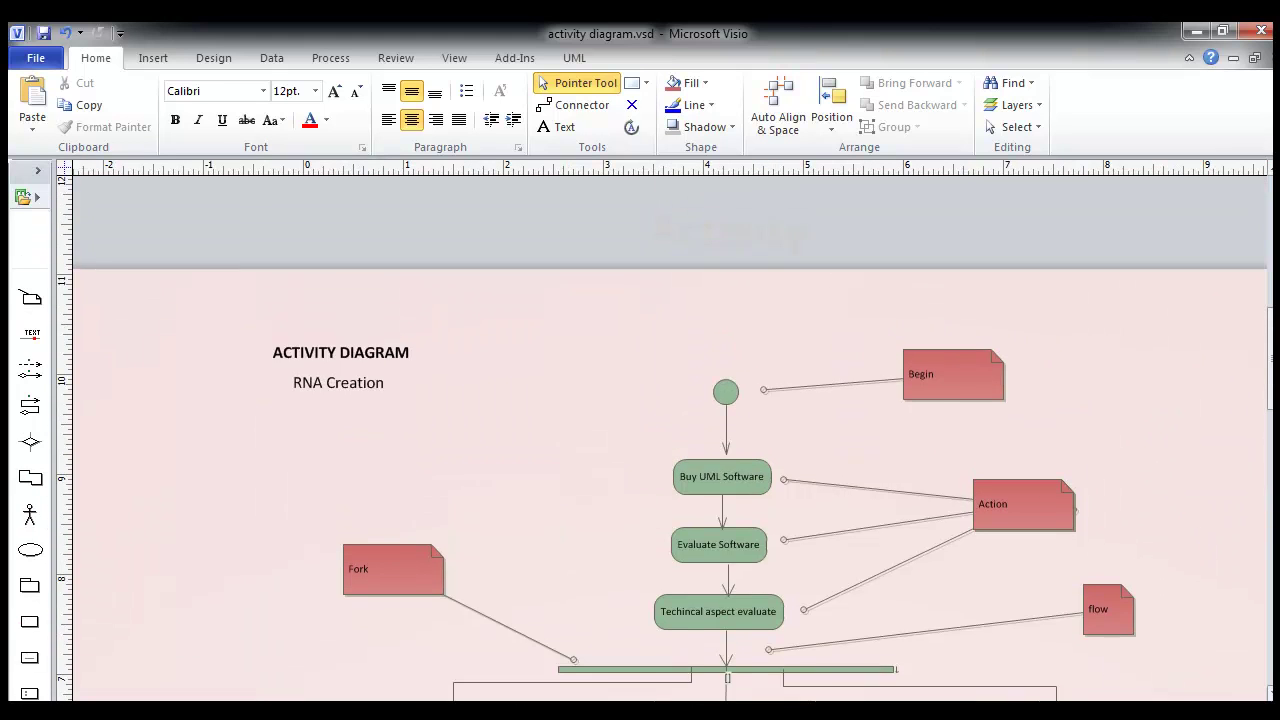
scroll(702, 268, "down", 2)
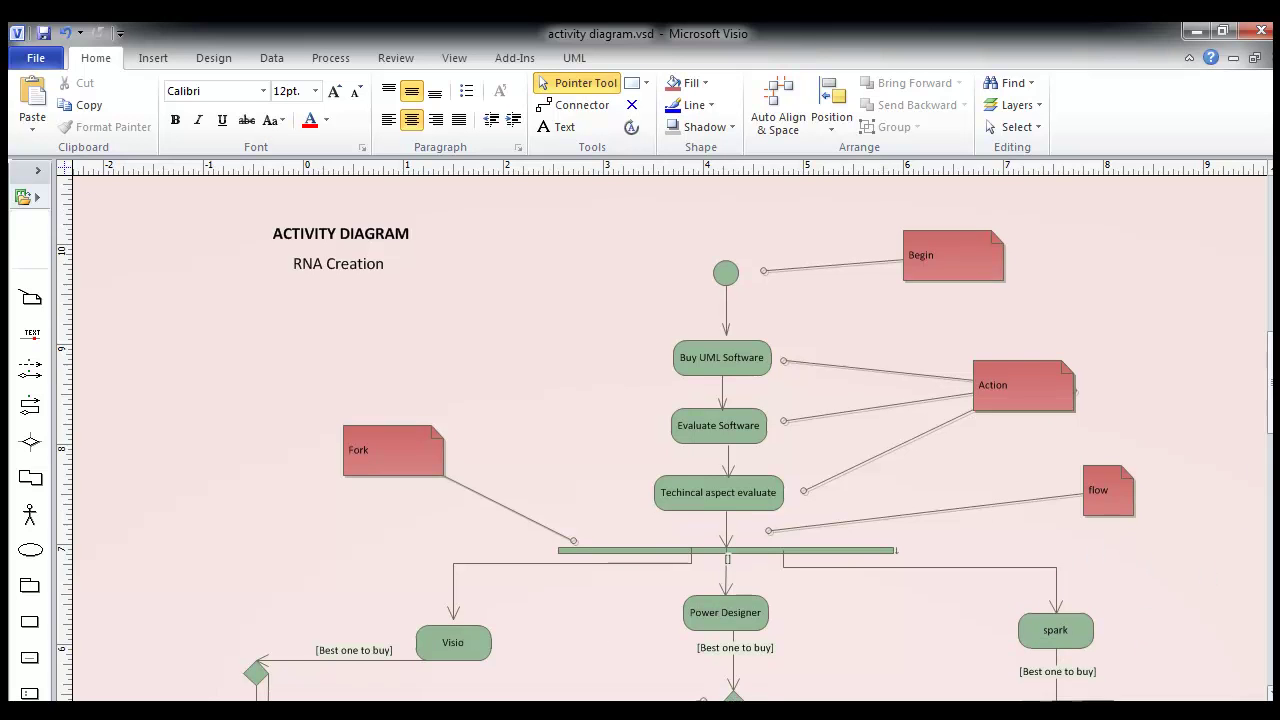
scroll(665, 430, "down", 3)
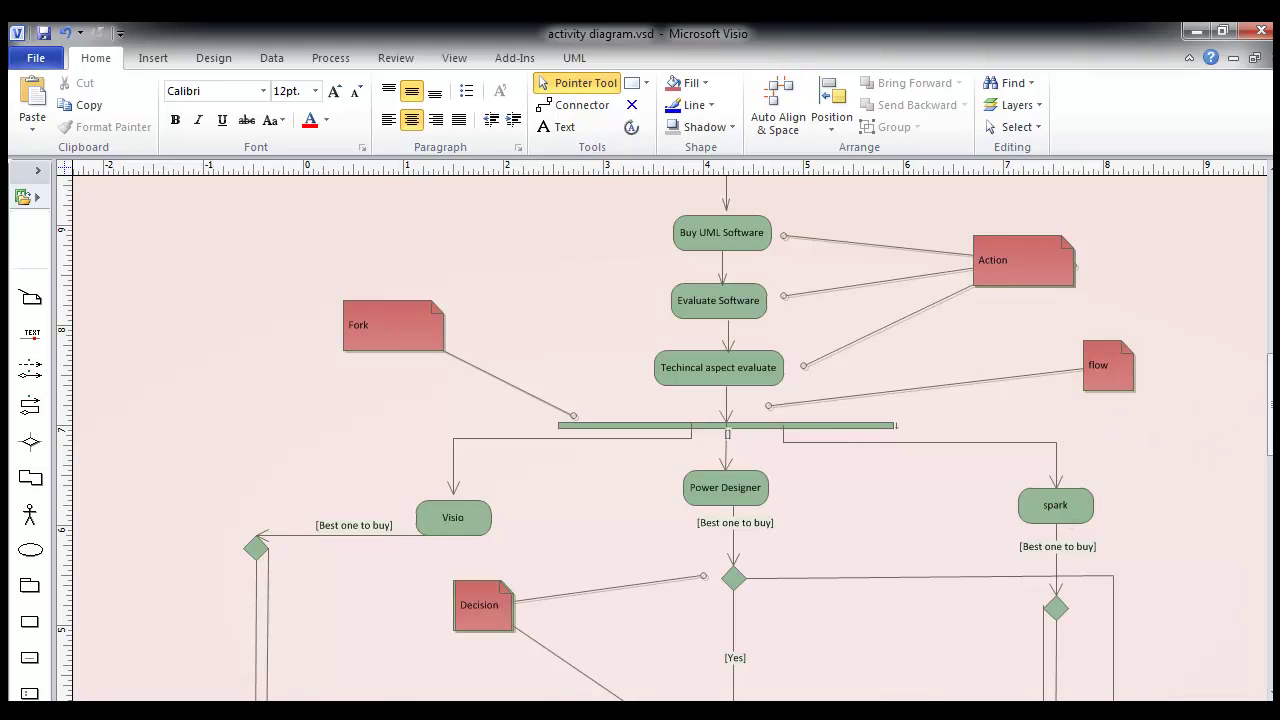
scroll(558, 342, "down", 5)
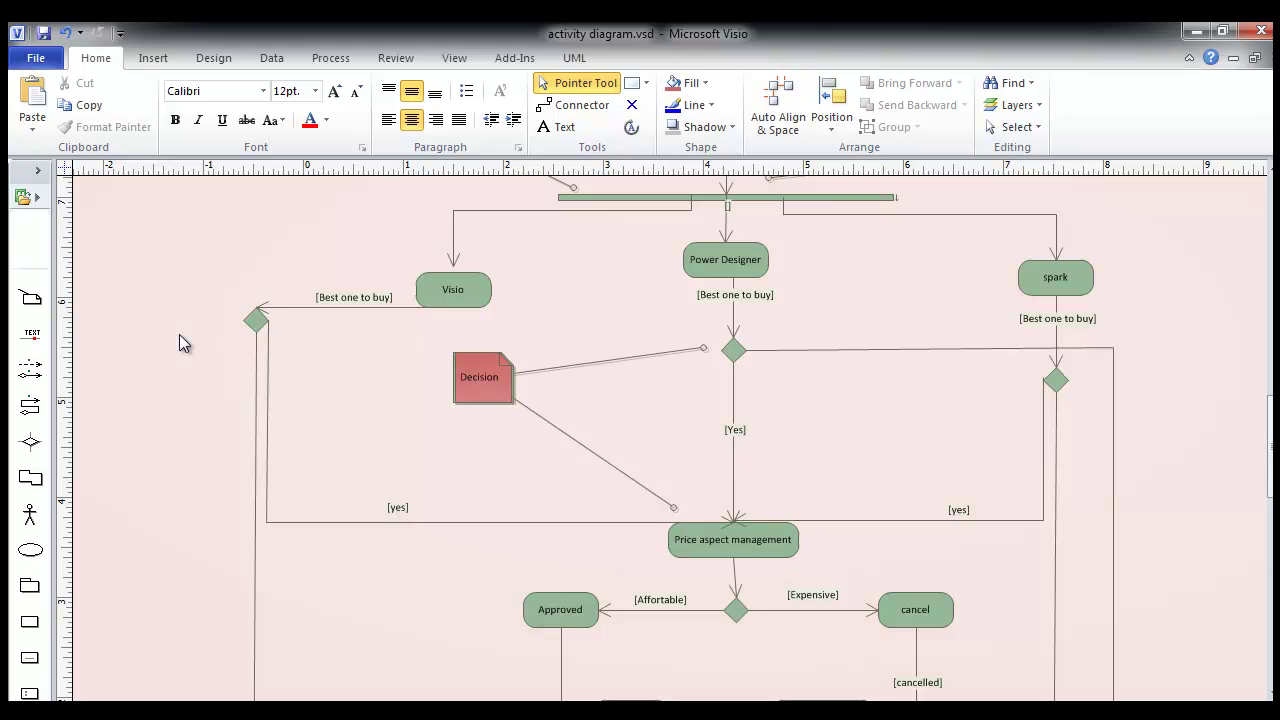
scroll(1100, 450, "down", 5)
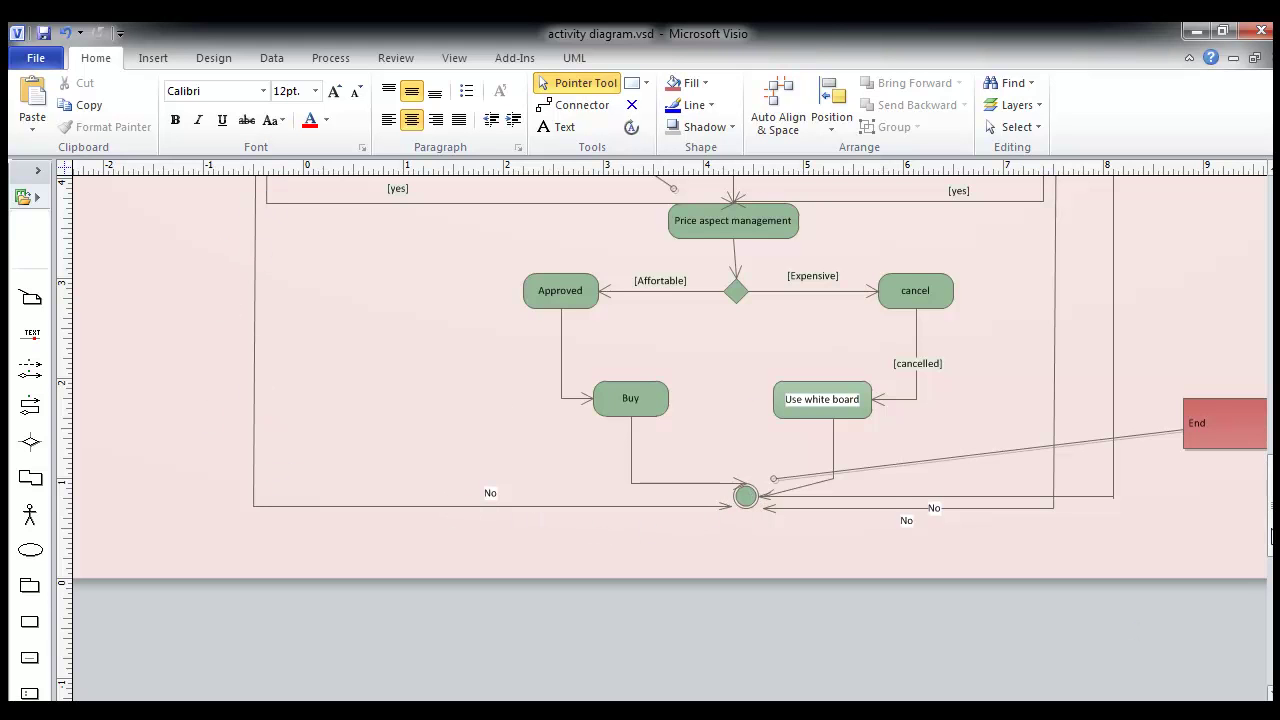
scroll(1214, 457, "up", 5)
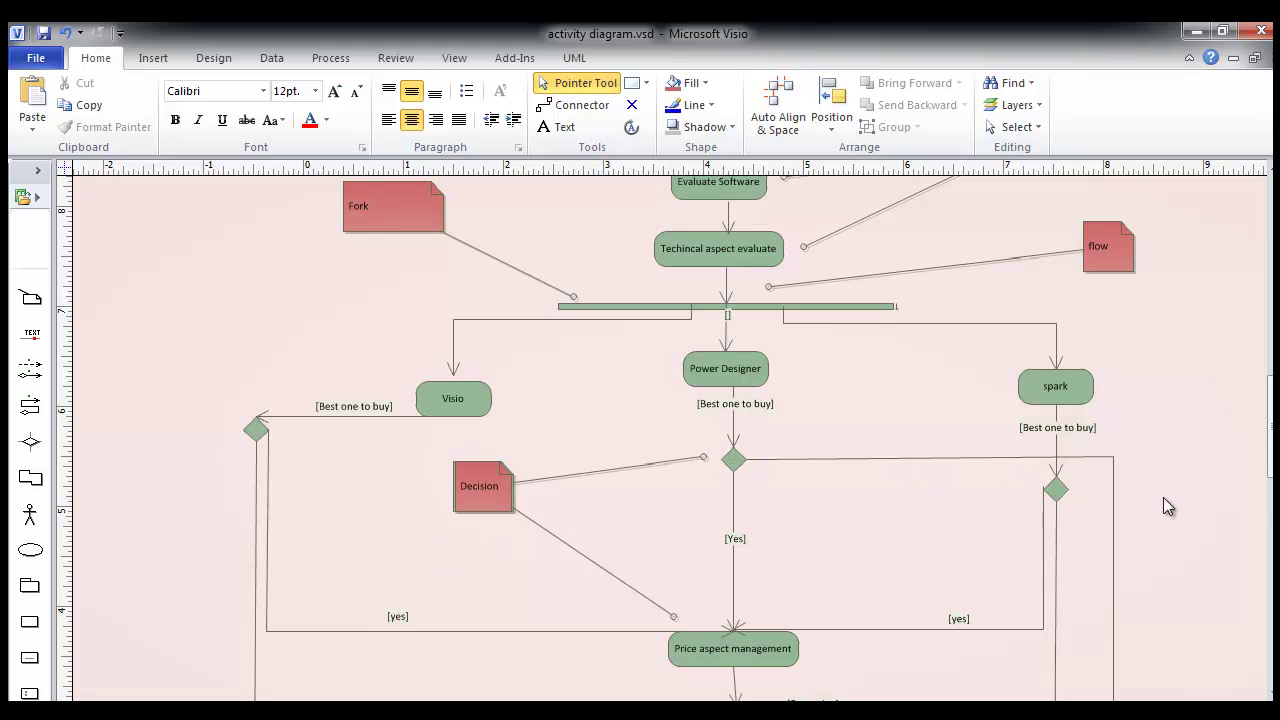
scroll(1100, 323, "down", 3)
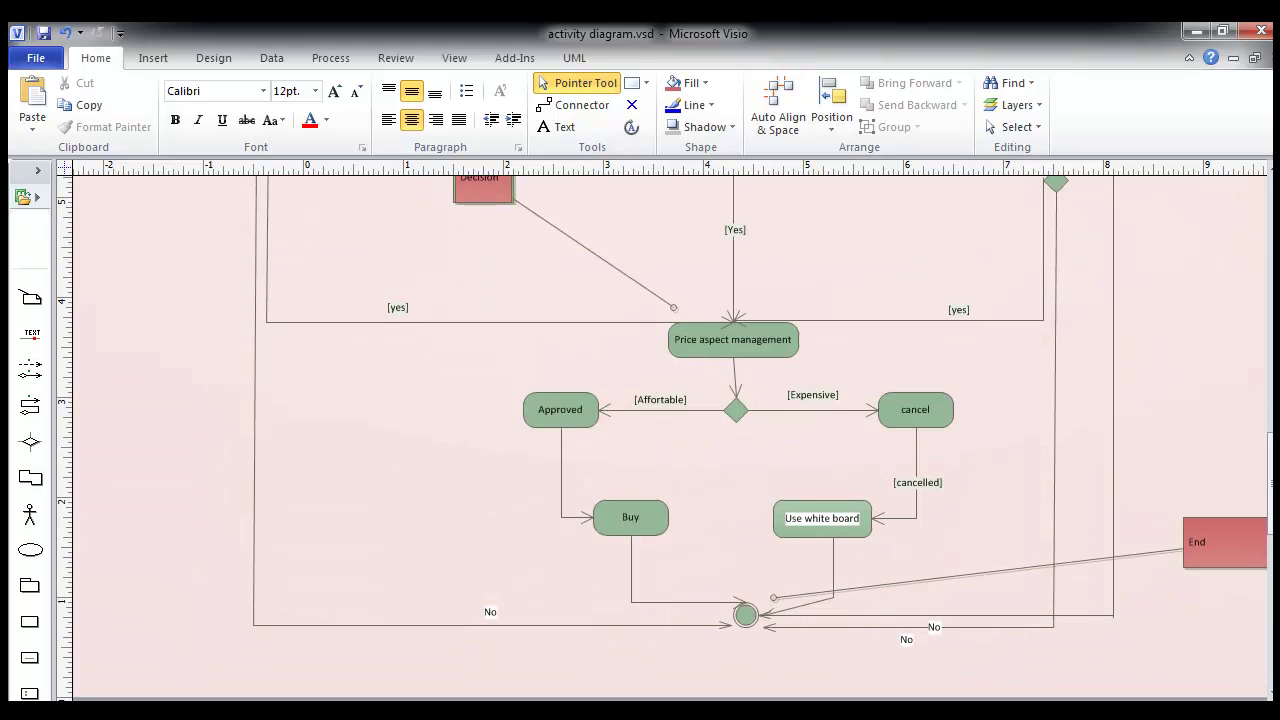
scroll(660, 440, "up", 5)
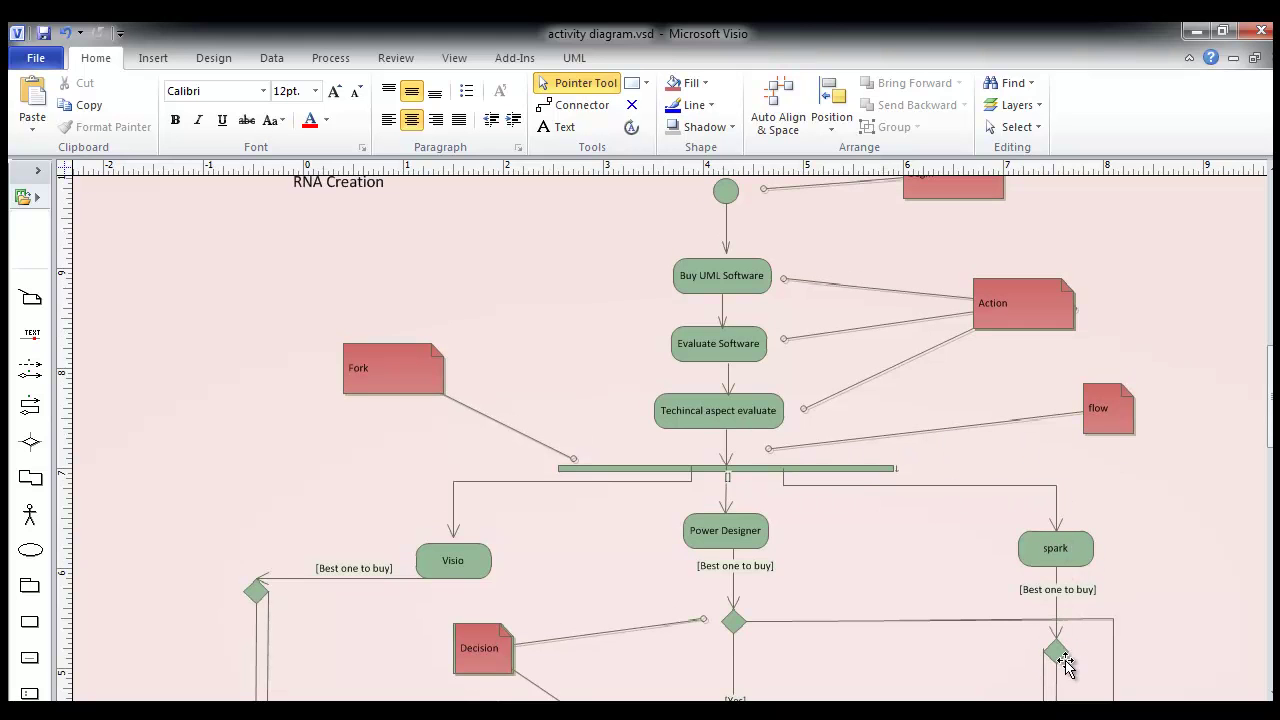
scroll(1056, 650, "down", 3)
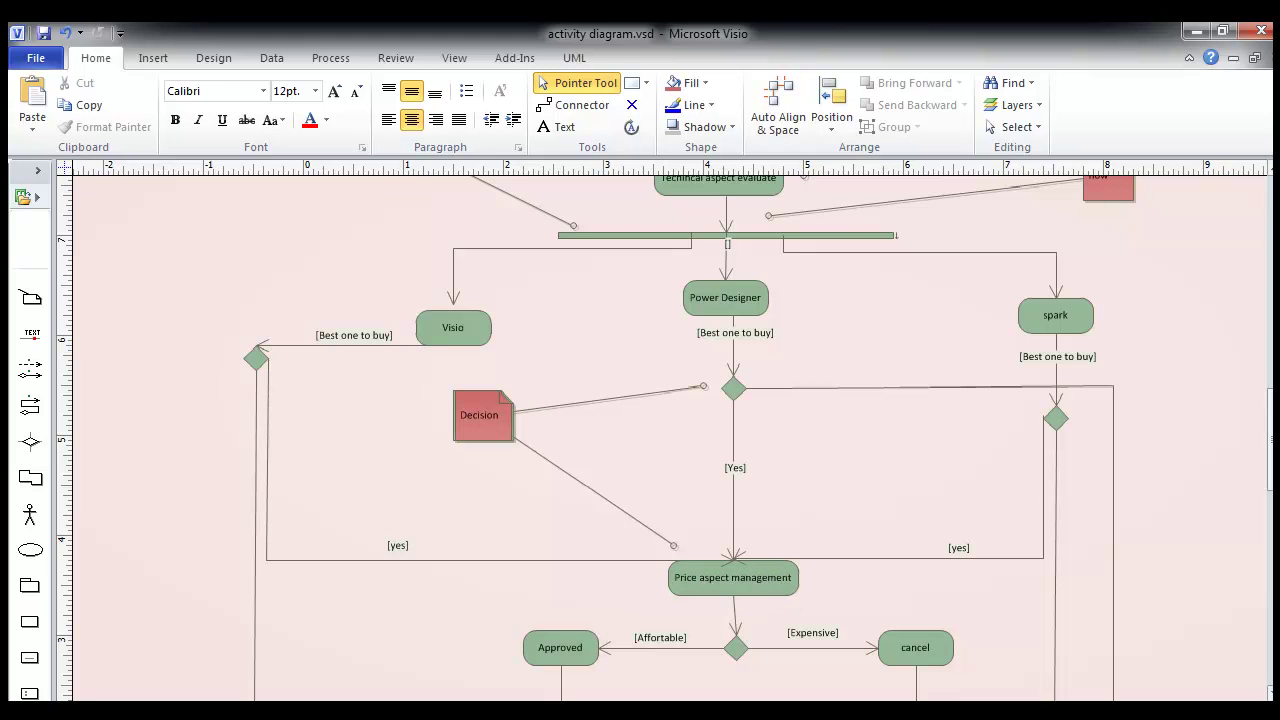
scroll(997, 600, "down", 3)
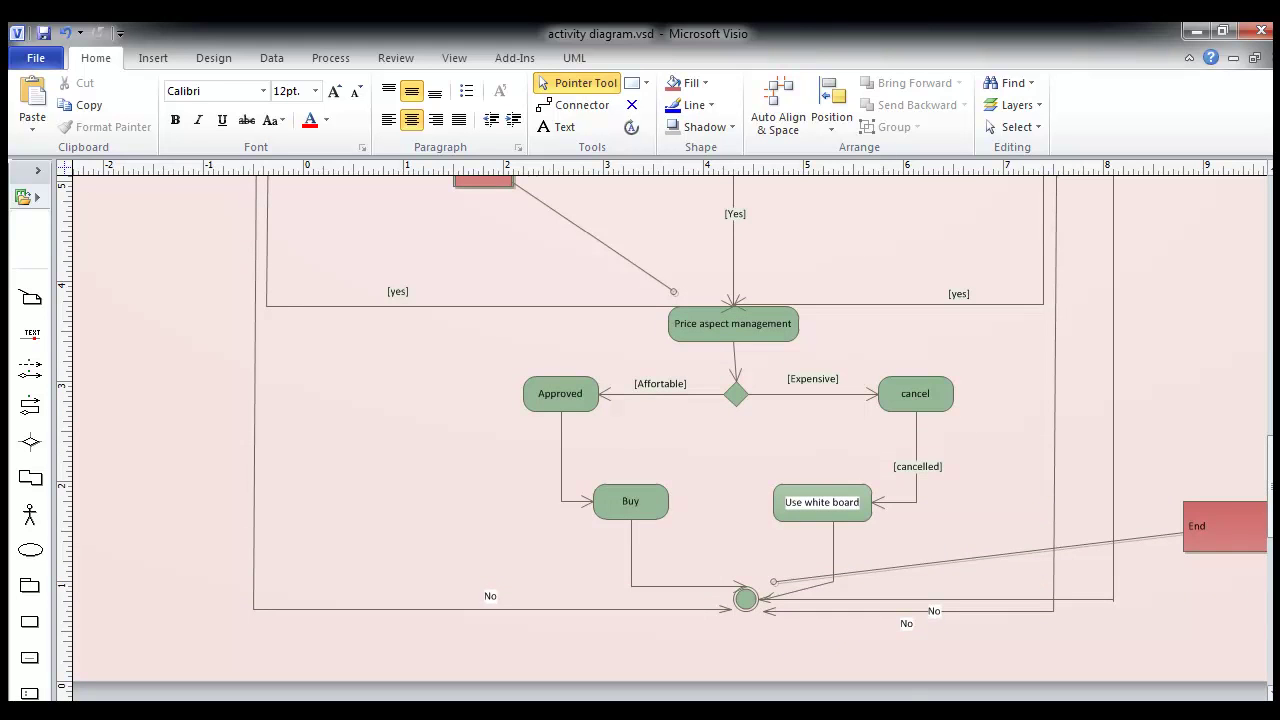
scroll(1238, 420, "up", 3)
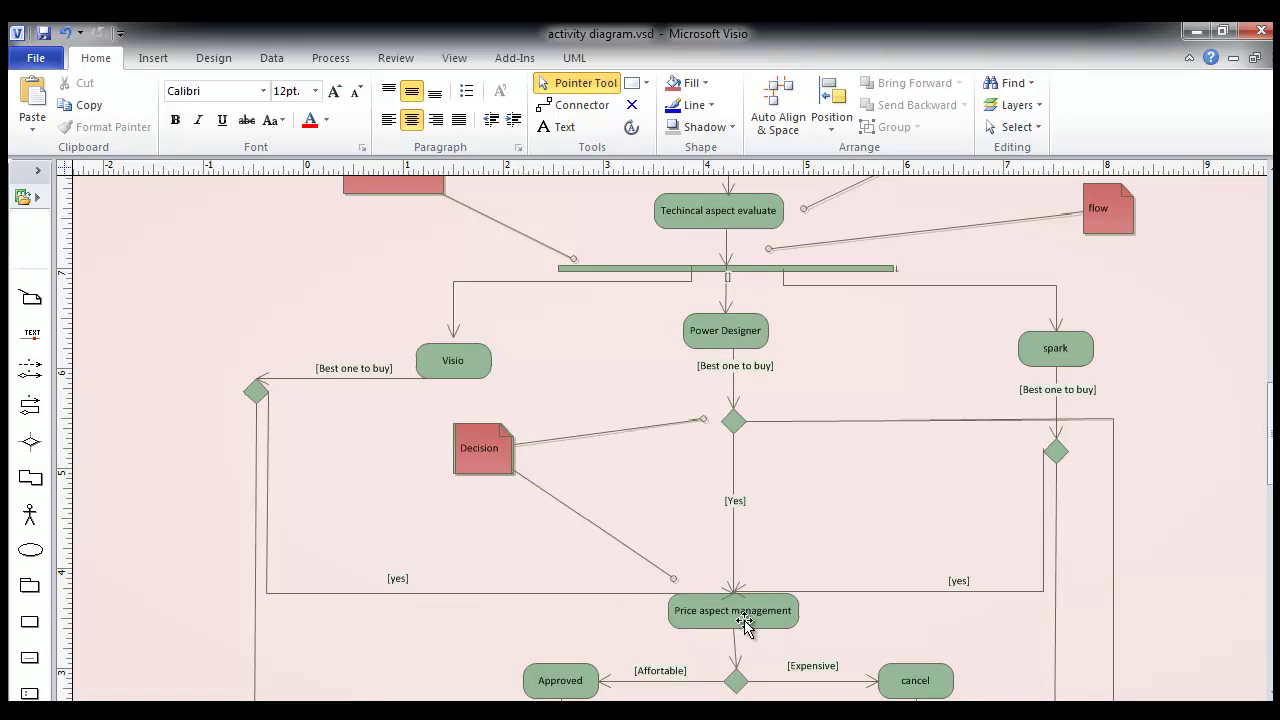
scroll(648, 432, "down", 2)
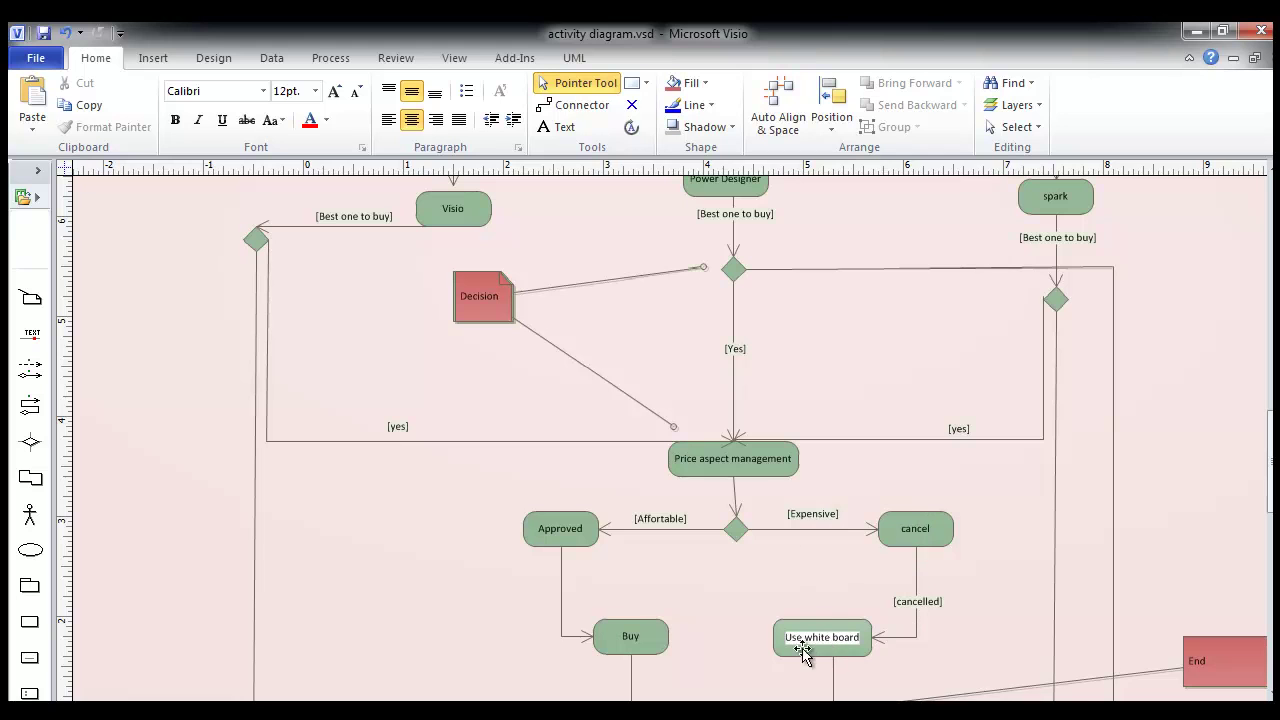
scroll(860, 486, "down", 3)
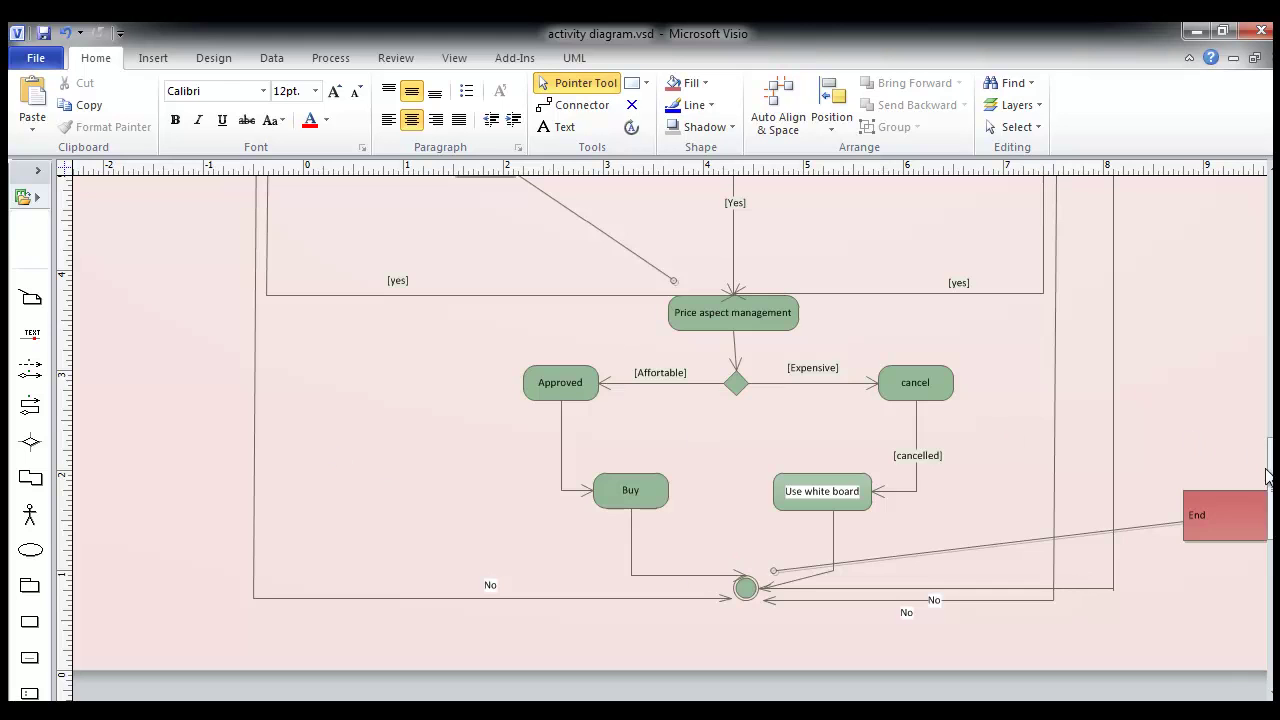
scroll(745, 587, "up", 15)
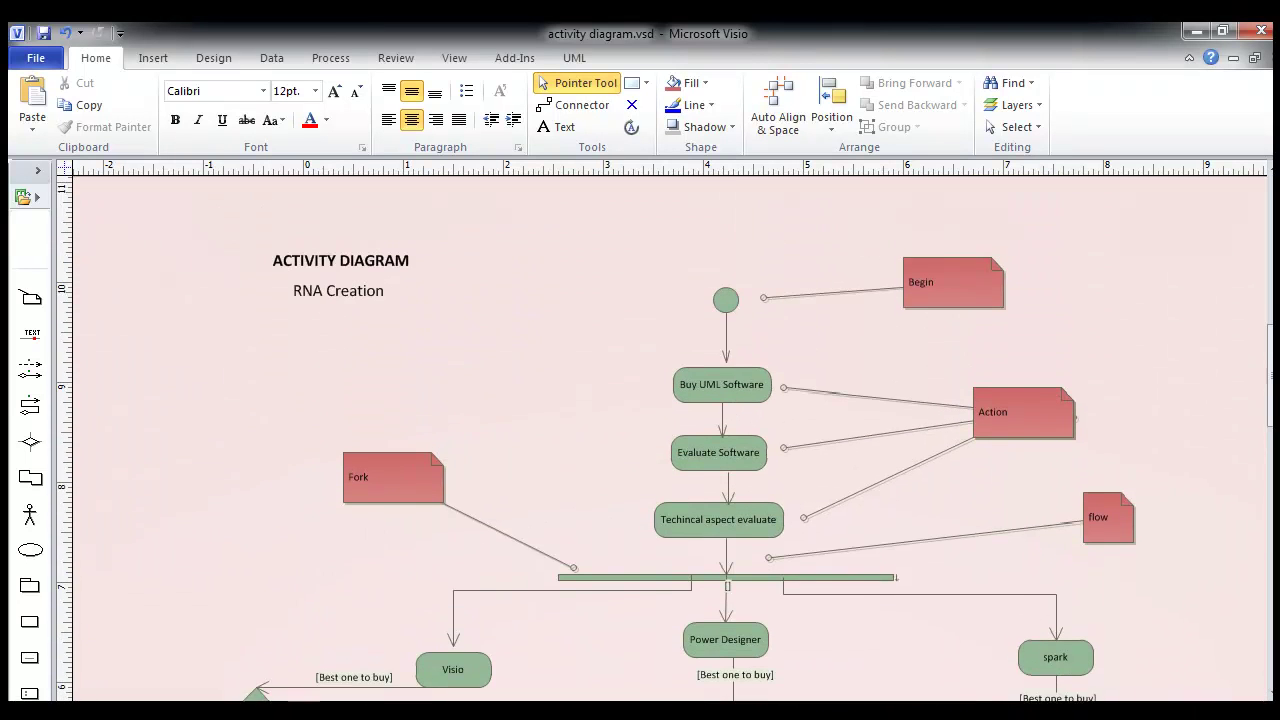
scroll(778, 505, "down", 5)
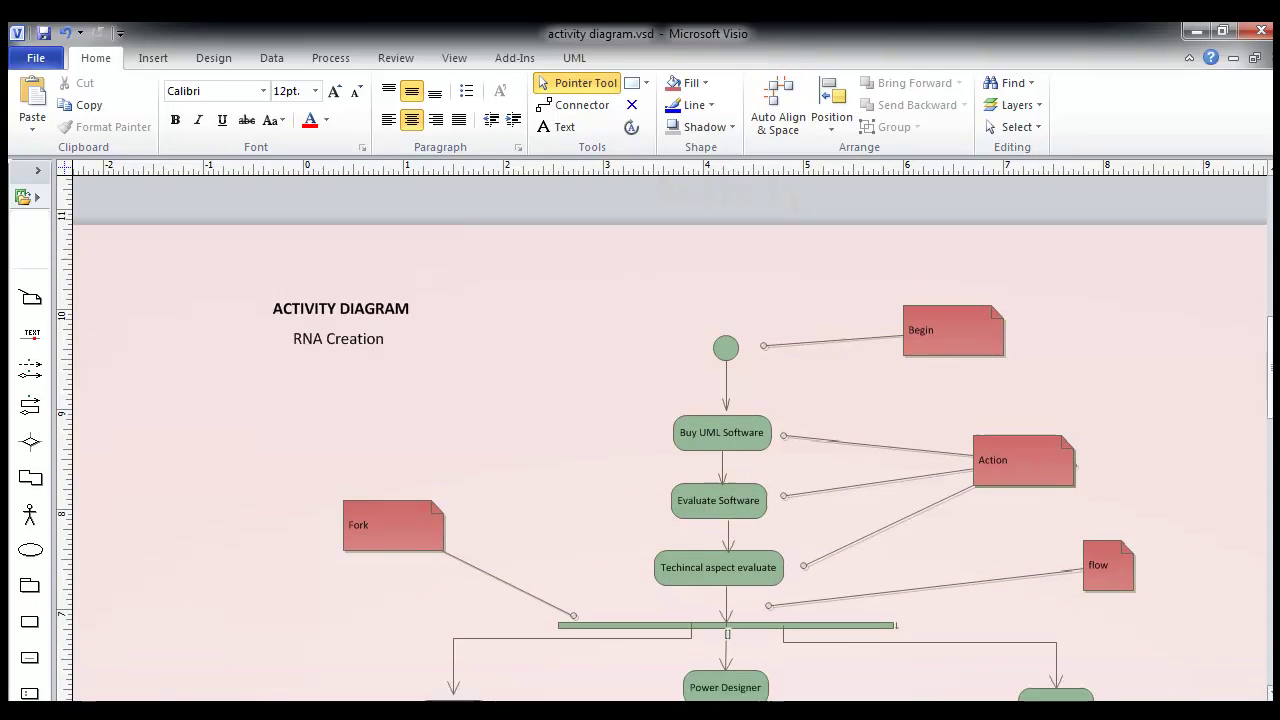
scroll(1045, 538, "up", 3)
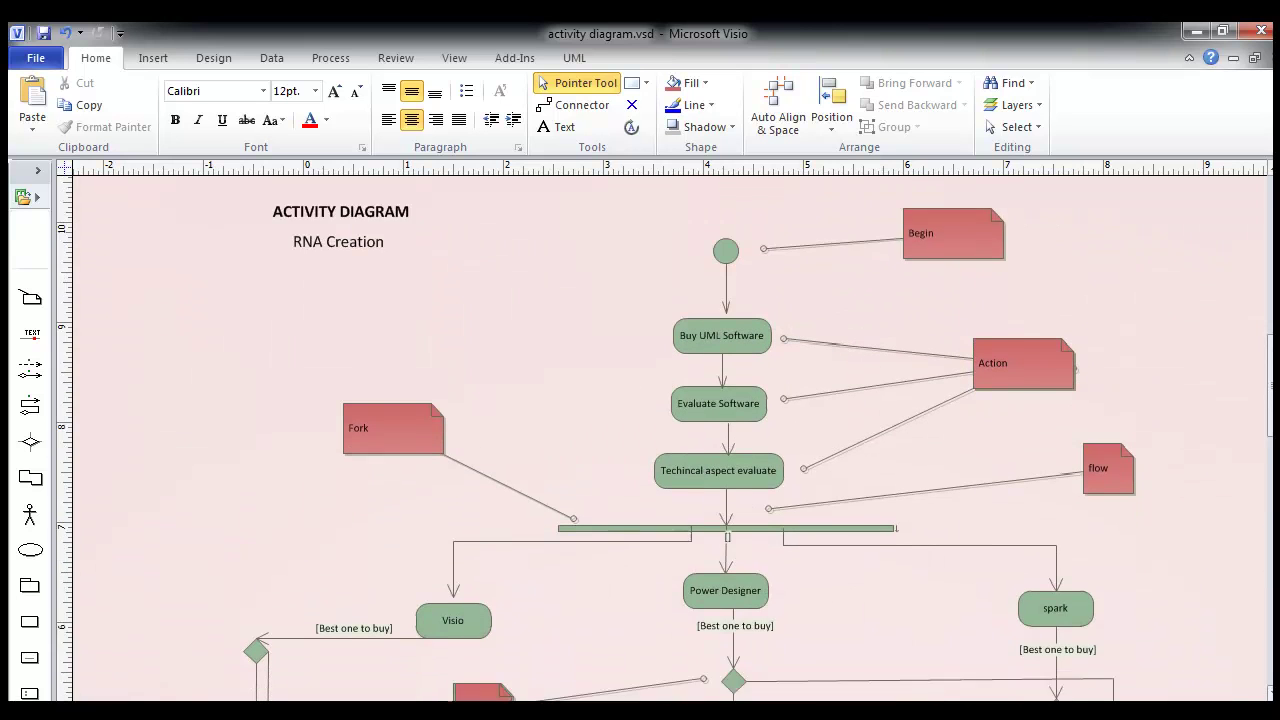
scroll(1045, 538, "down", 2)
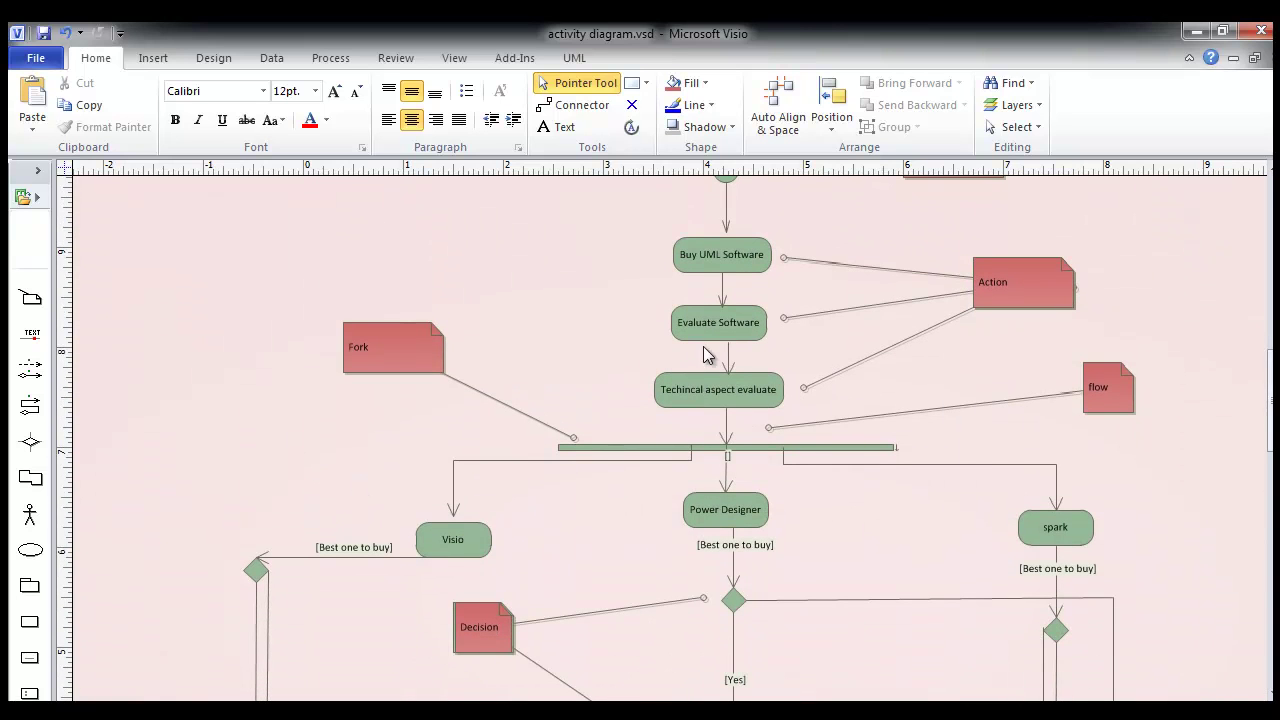
left_click(24, 197)
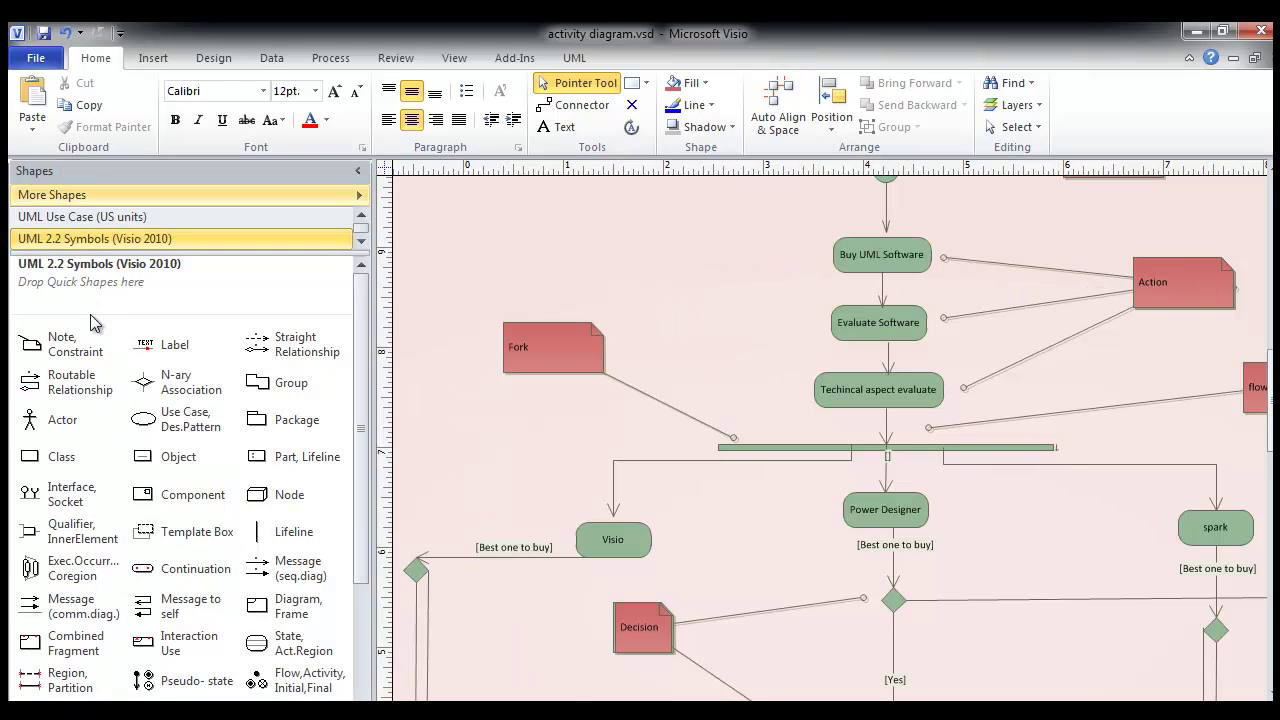
left_click_drag(66, 358, 604, 260)
double_click(596, 252)
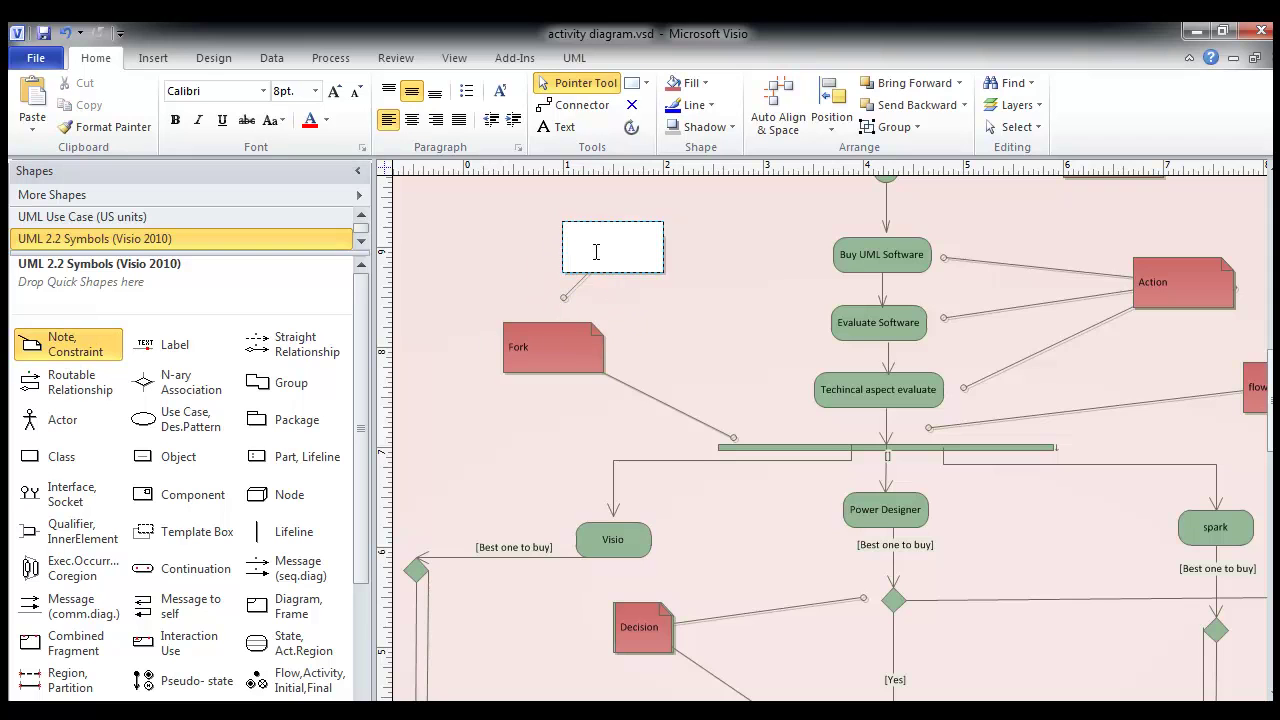
left_click(677, 281)
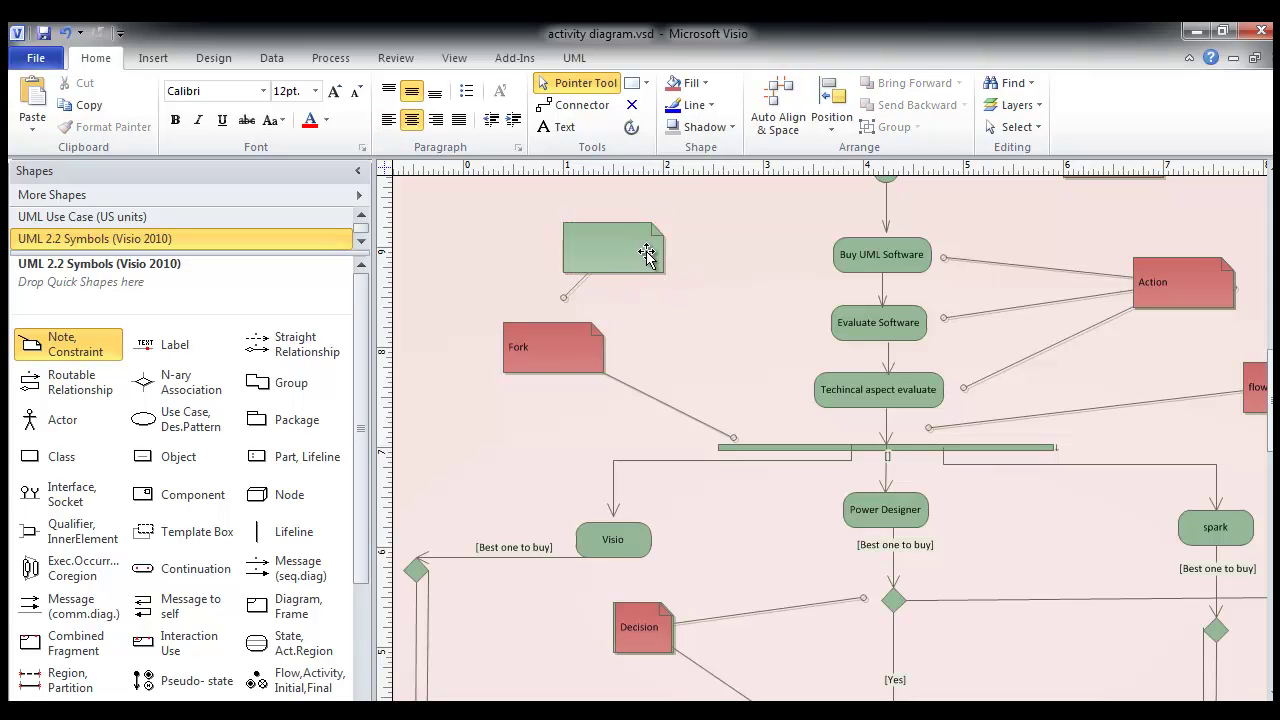
left_click(640, 258)
key("Delete")
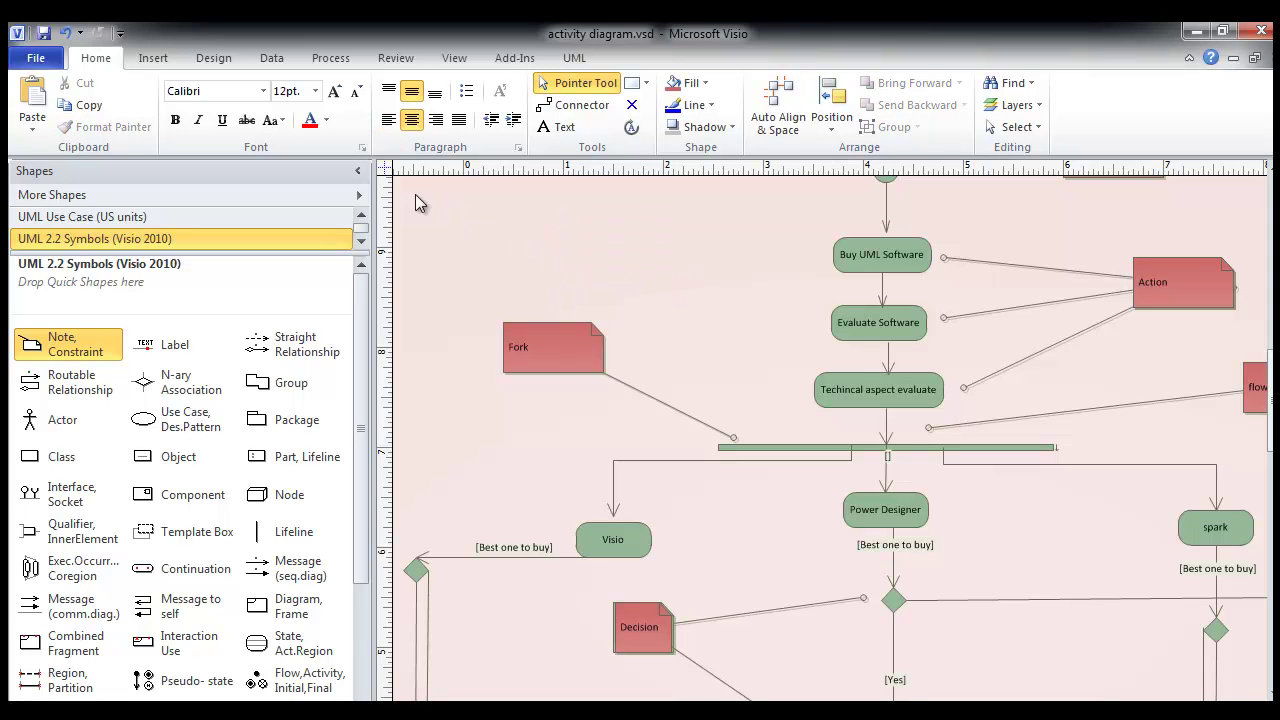
left_click(358, 171)
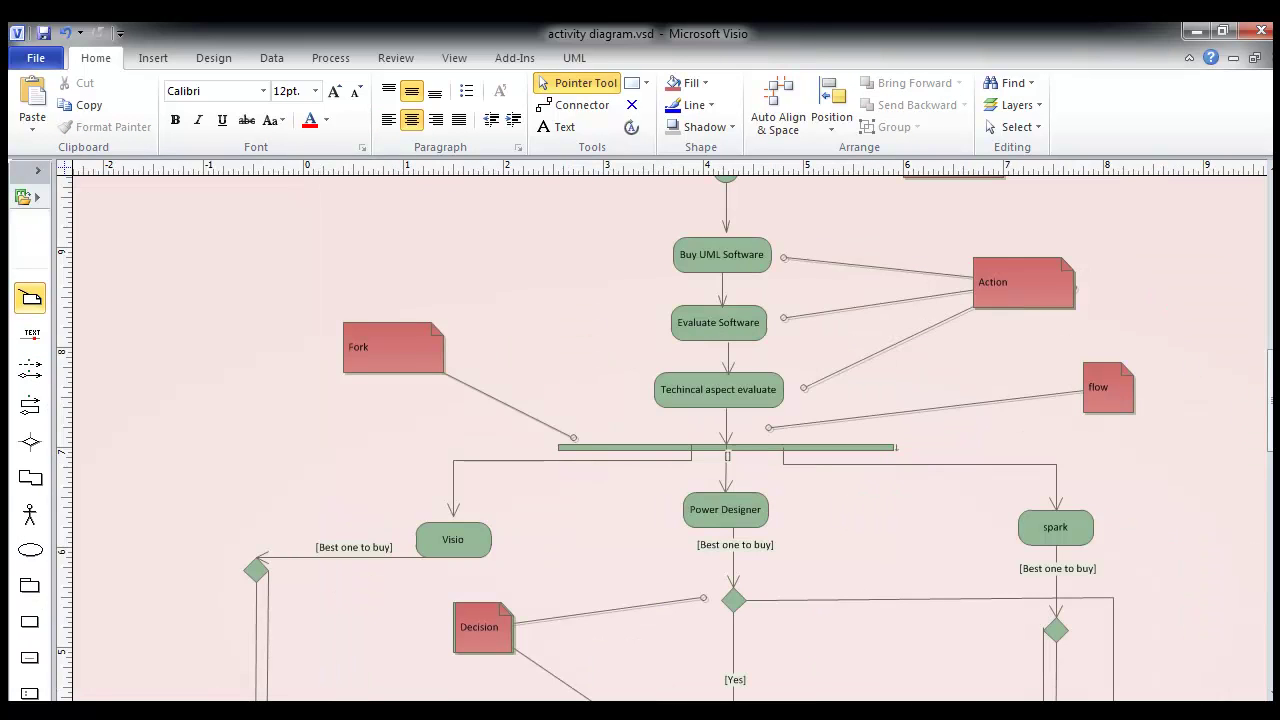